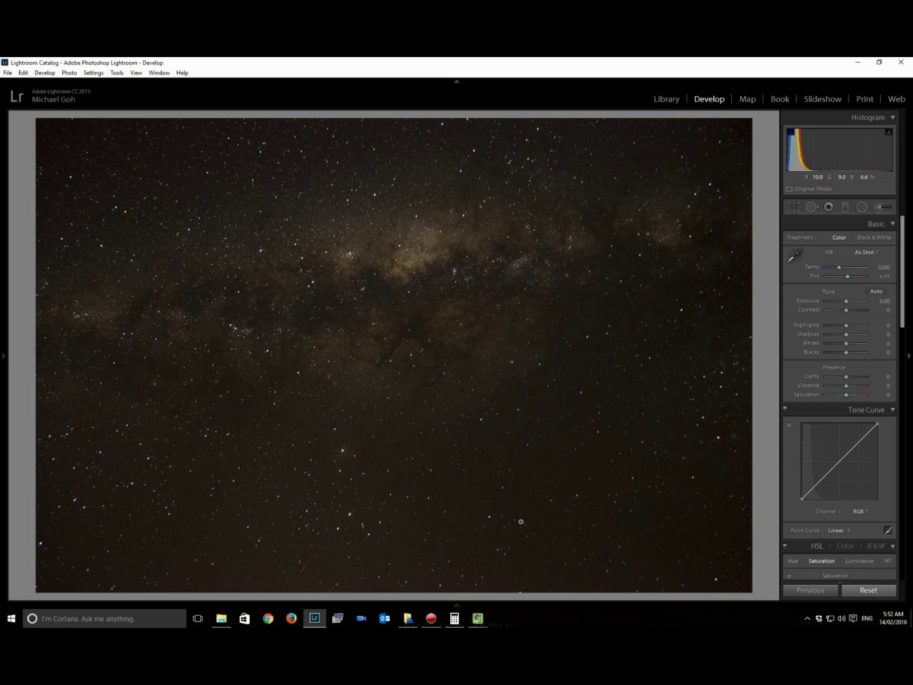
Step: Review the rule-of-600 exposure calculation, then inspect the star trails at full size
click(455, 619)
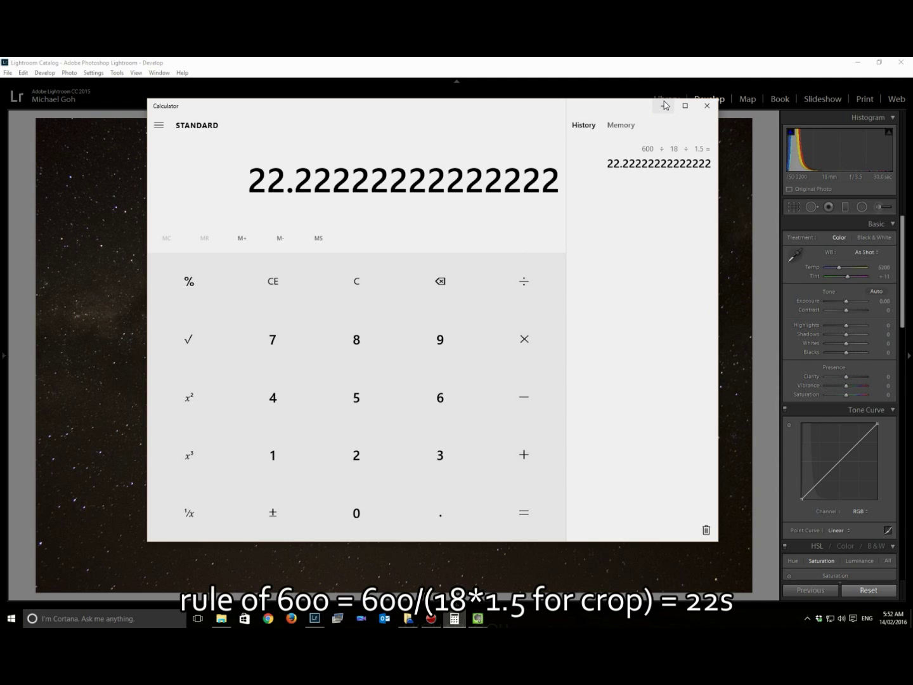
click(762, 236)
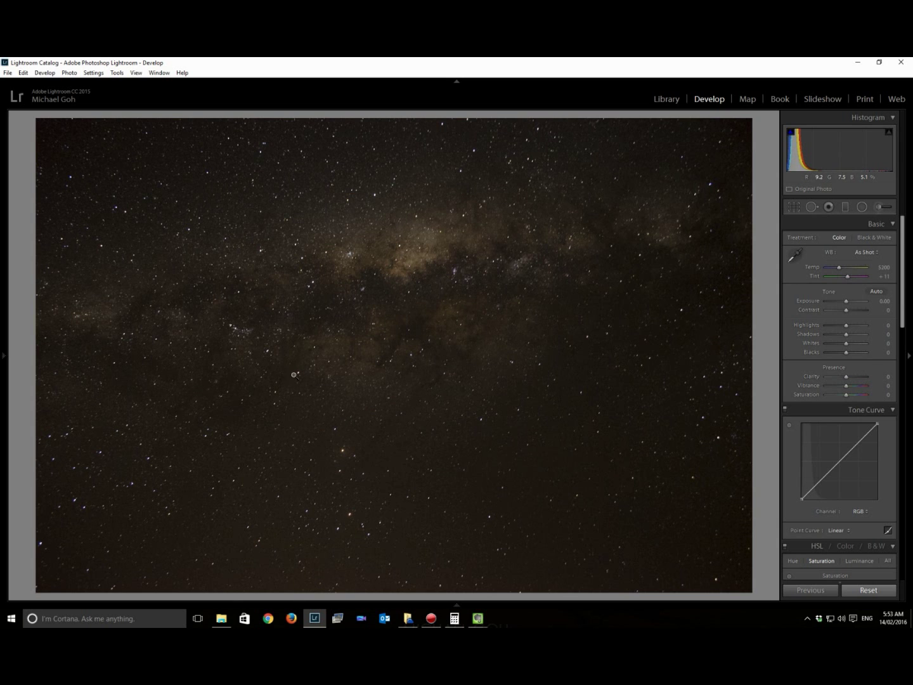
click(652, 462)
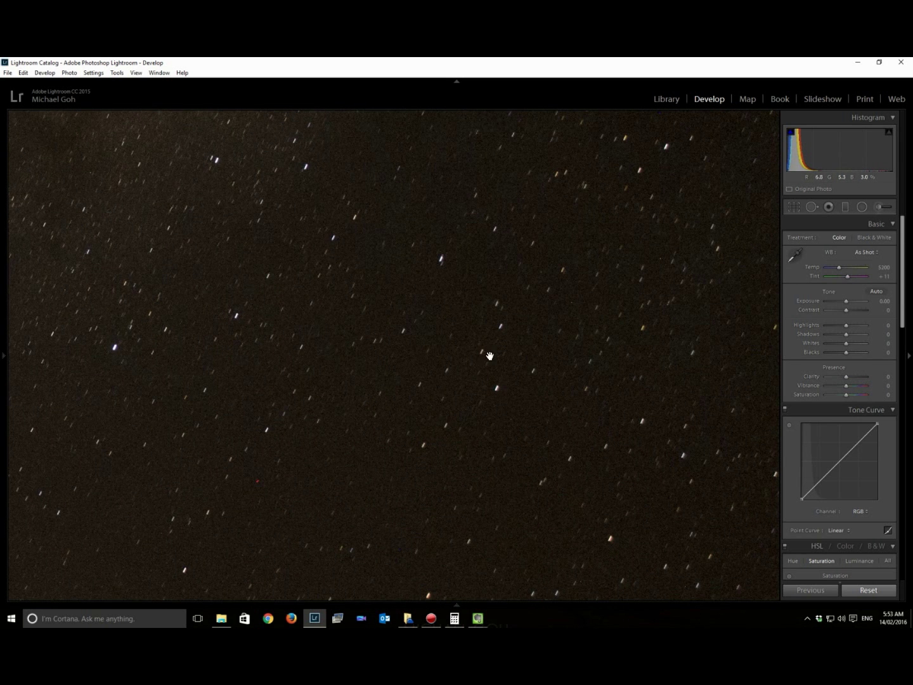
click(506, 362)
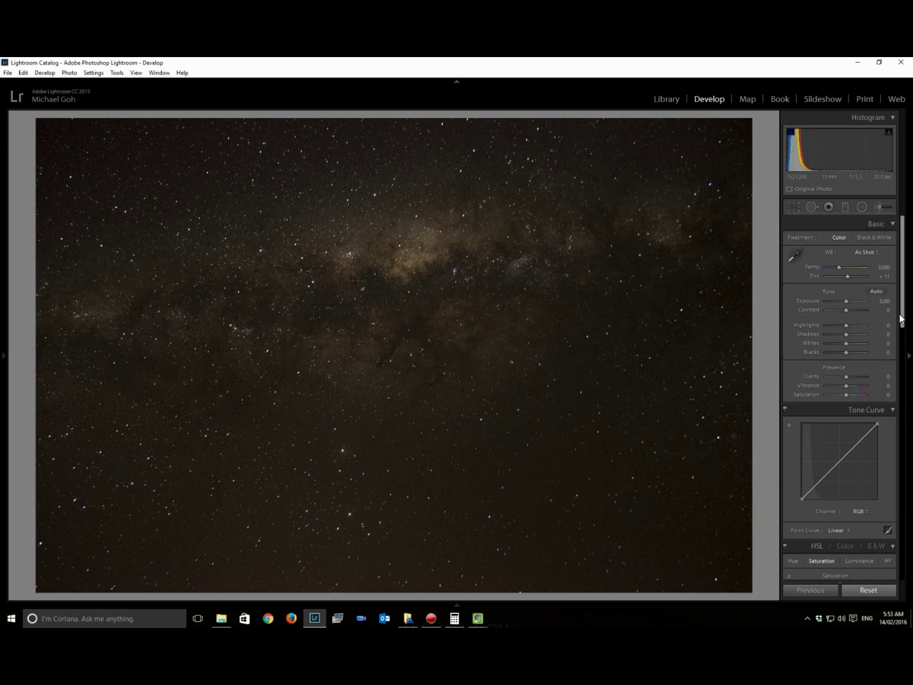
Step: Enable profile corrections using the Nikon AF-S DX NIKKOR 18-55mm profile, with Distortion and Vignetting at 100
drag(902, 316, 907, 473)
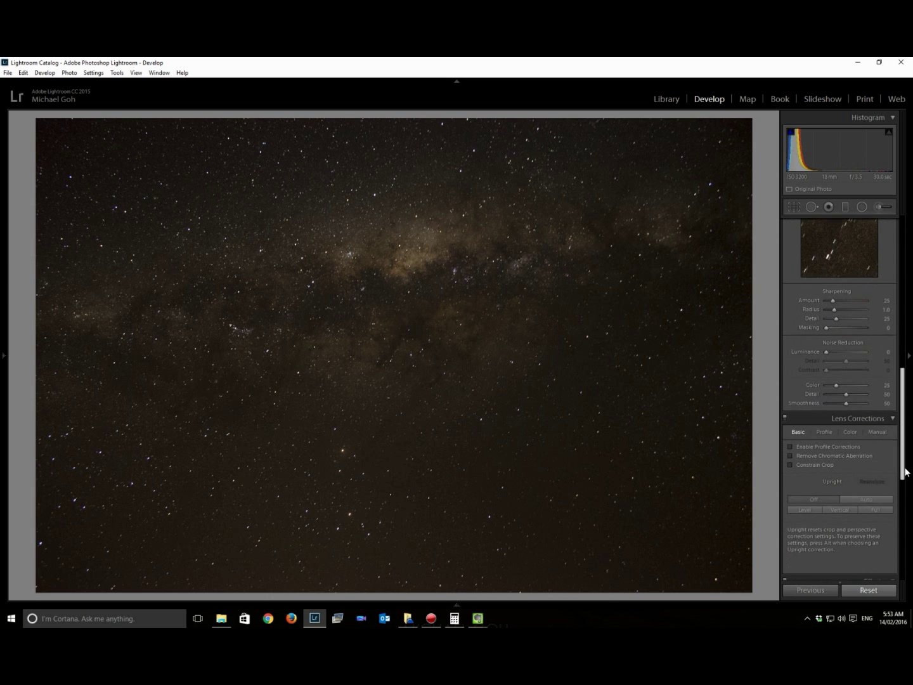
click(837, 443)
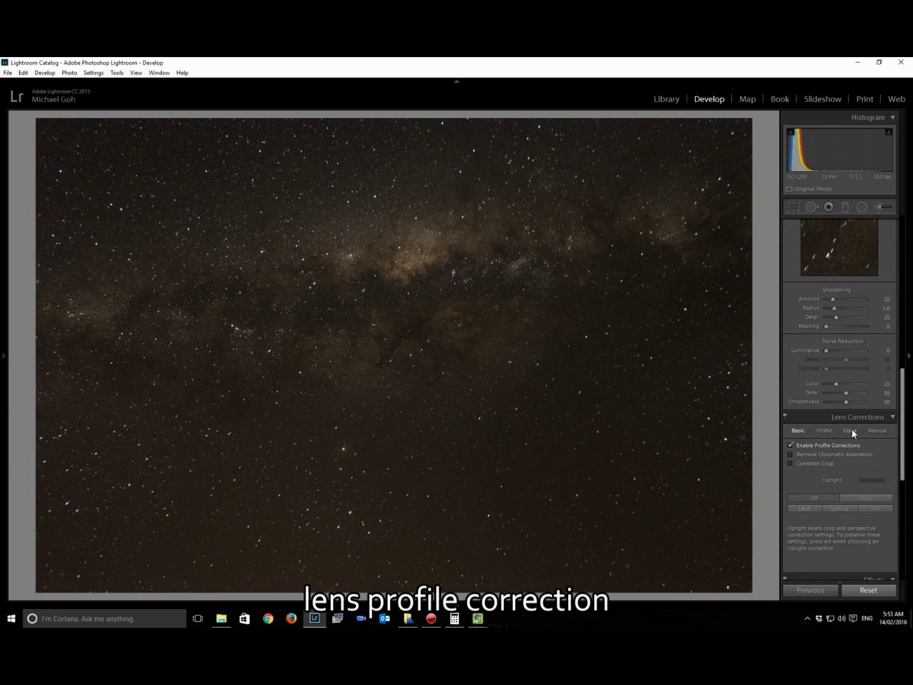
click(830, 431)
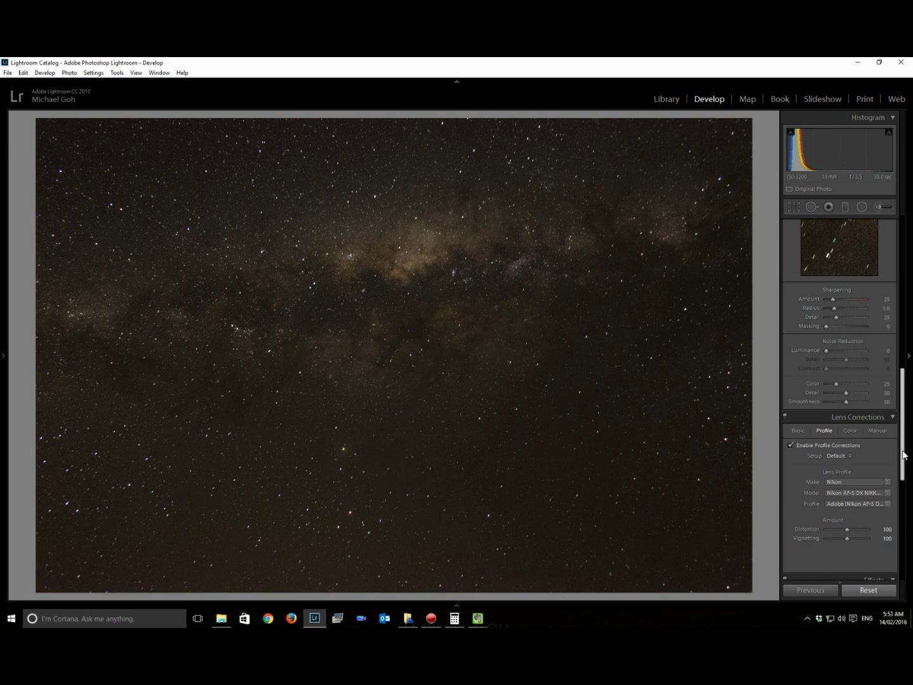
Step: Set Exposure to +1.50 in the Basic panel and check the brightened sky at 1:1
drag(904, 454, 903, 311)
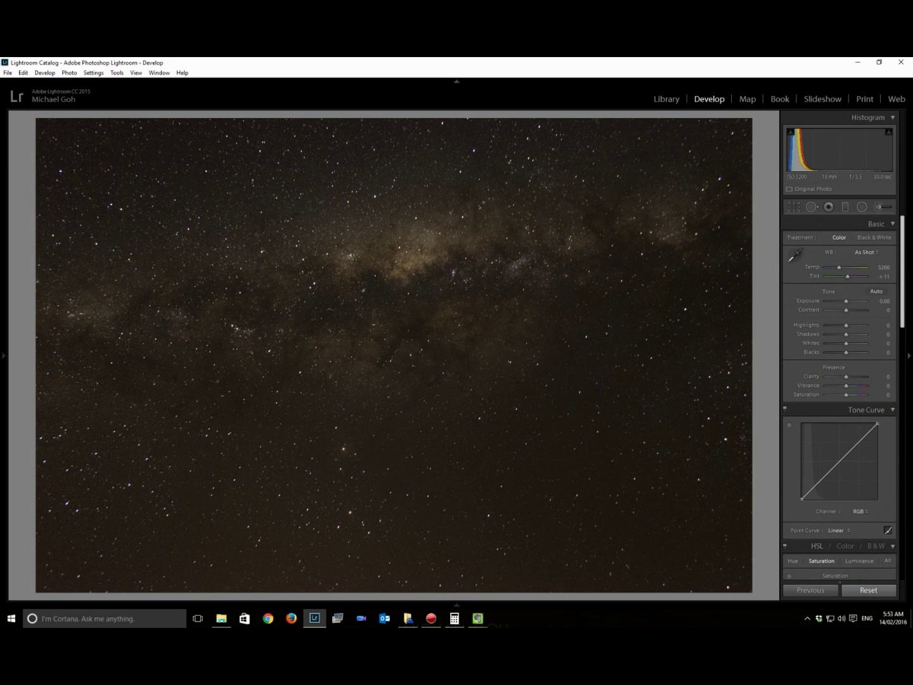
click(879, 300)
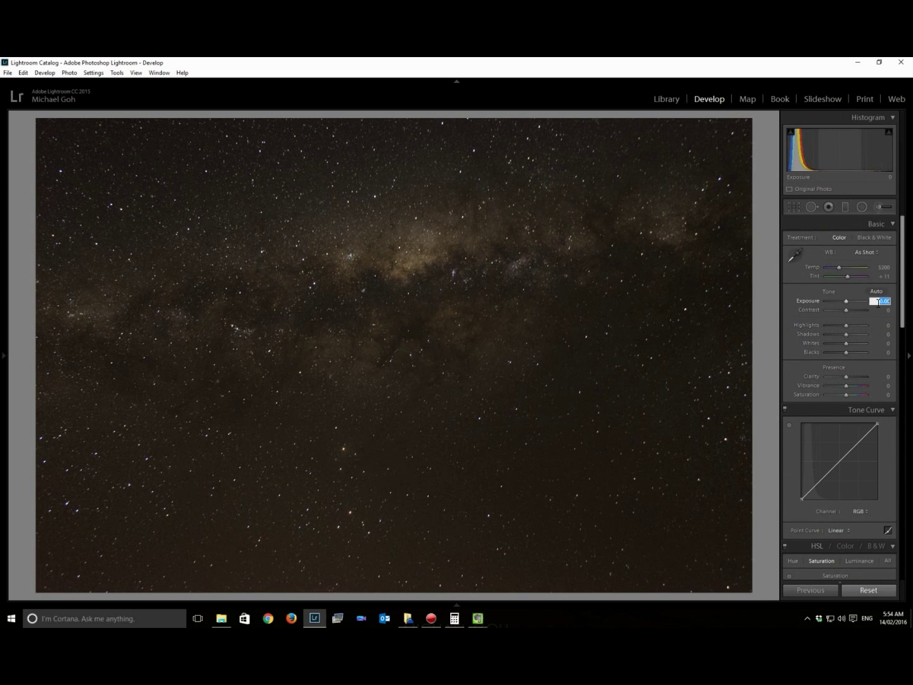
text(1.5)
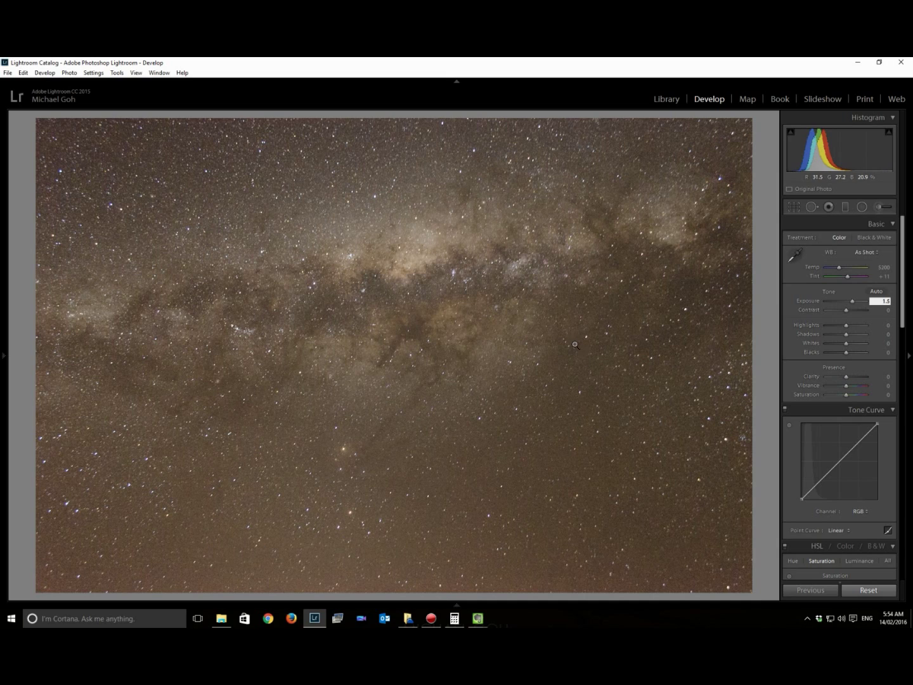
key(Return)
click(602, 369)
click(549, 357)
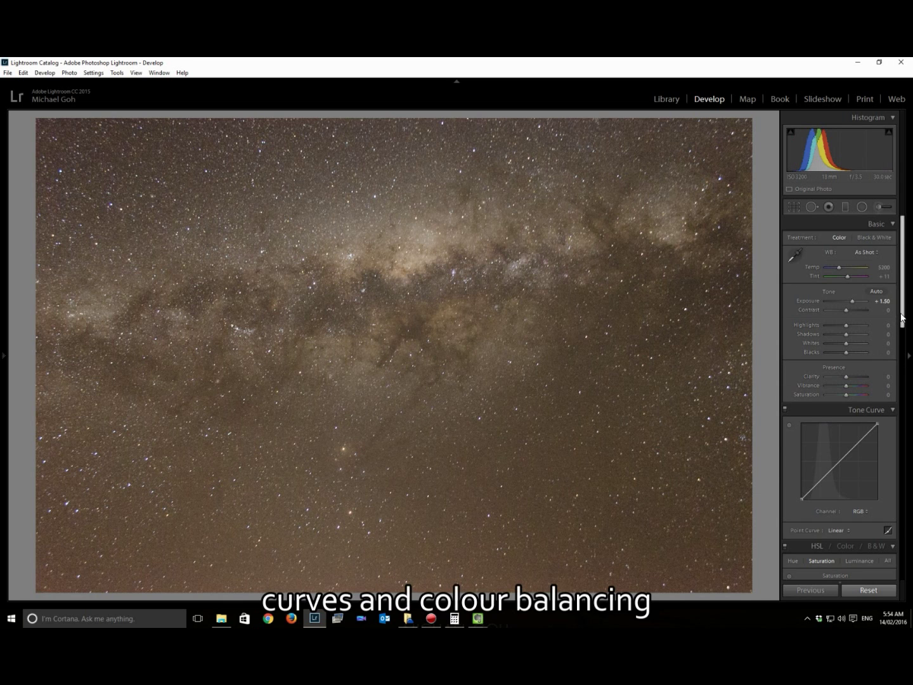
Step: Shape the RGB tone curve into an S-curve by lifting the midtones and lowering the shadows
scroll(826, 406, down, 2)
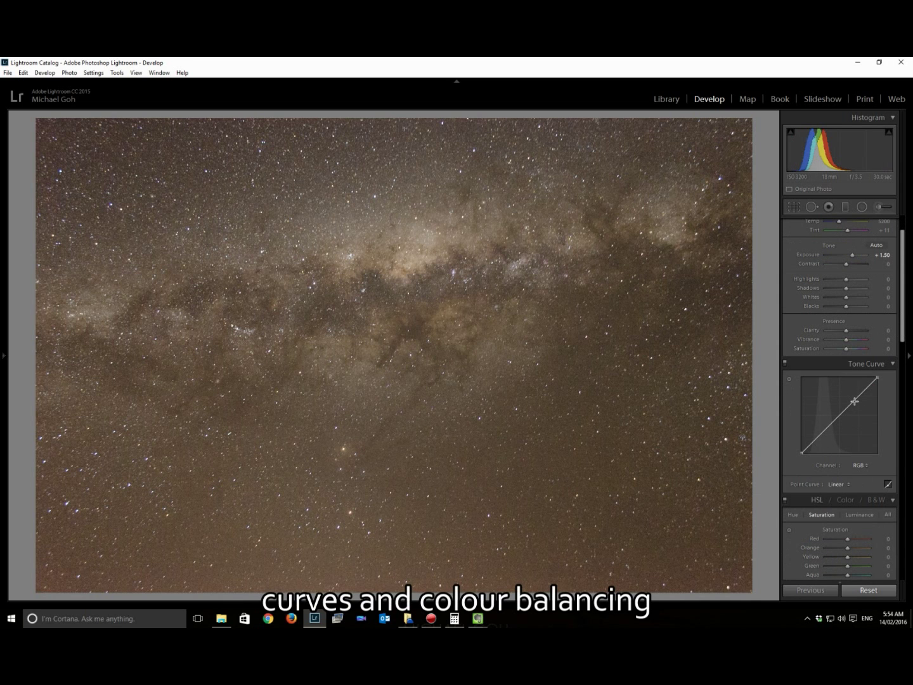
mouse_move(854, 400)
mouse_down()
mouse_move(849, 382)
mouse_move(851, 393)
mouse_up()
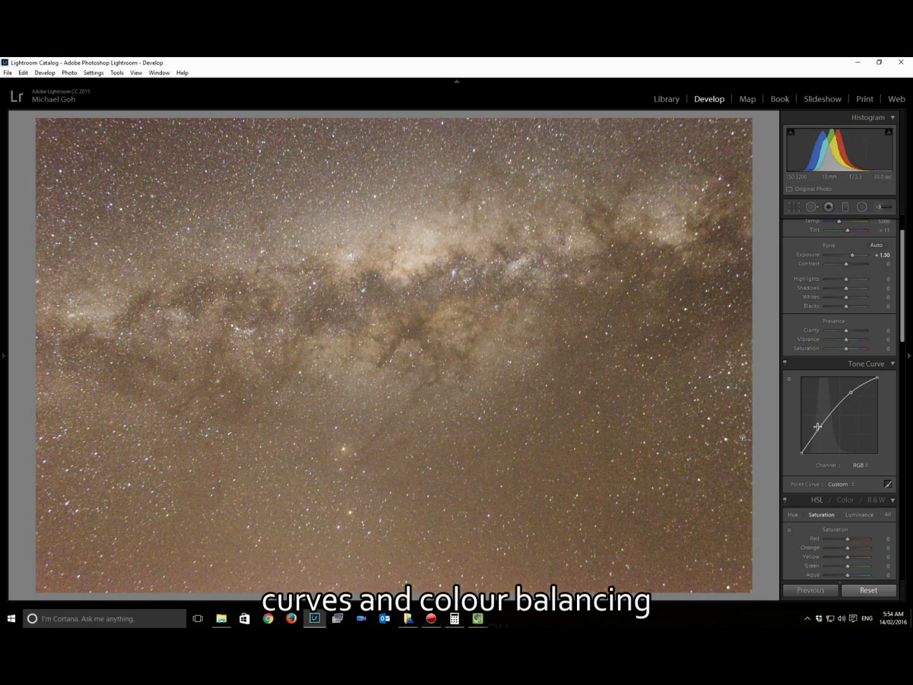
drag(817, 434, 823, 441)
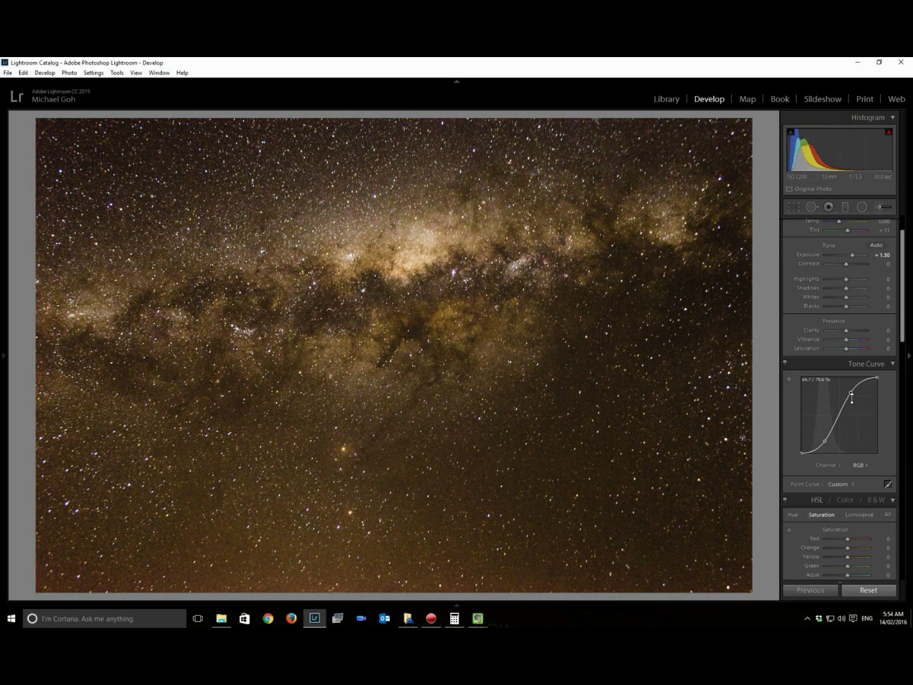
drag(850, 392, 854, 397)
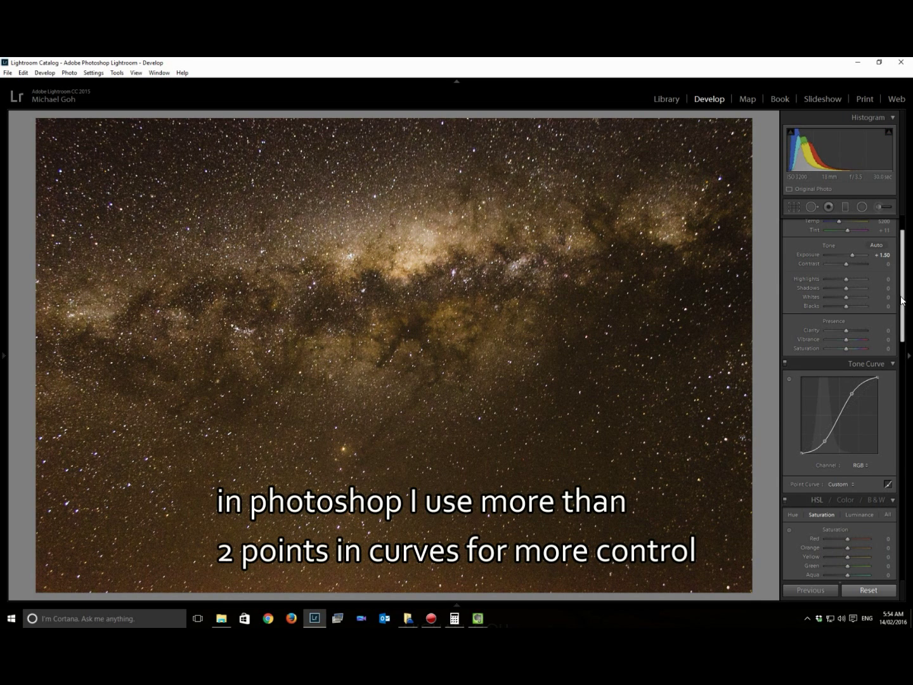
Step: Cool the temperature from 4300 down to 3905 and deepen the curve's shadows slightly
scroll(899, 287, up, 1)
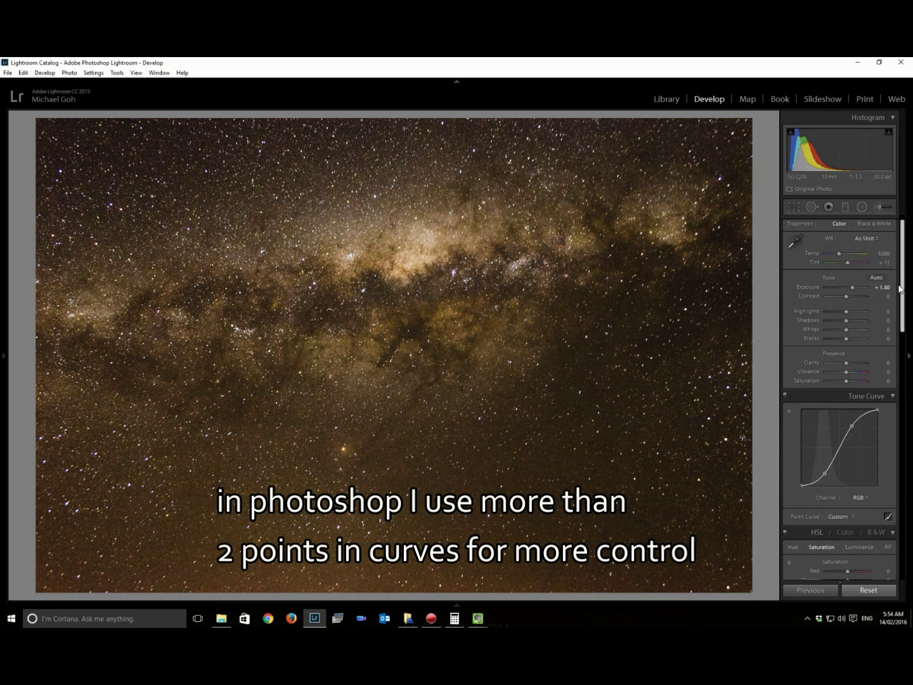
click(882, 254)
text(4300)
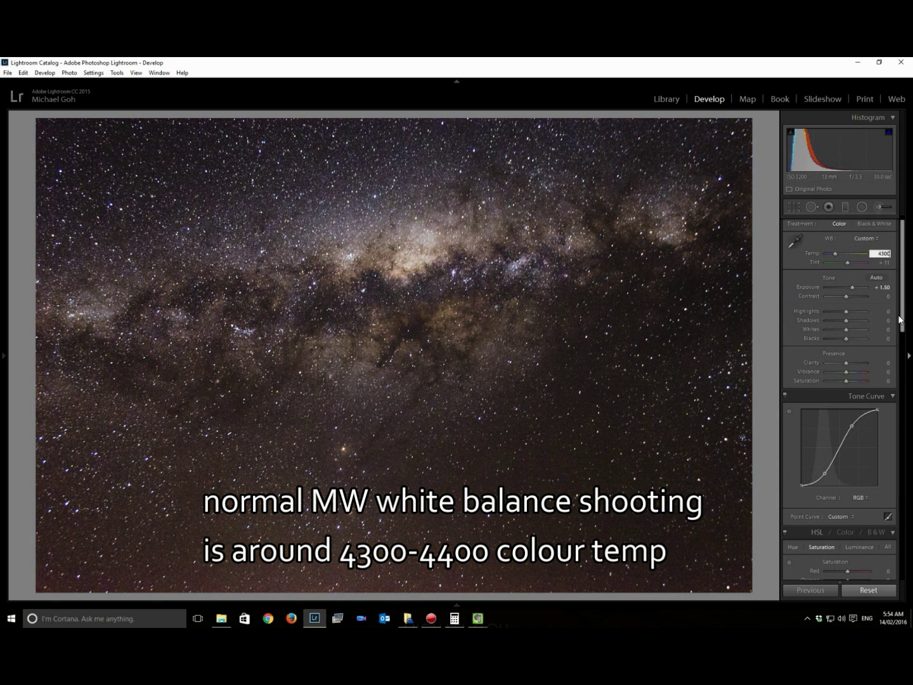
drag(837, 252, 847, 261)
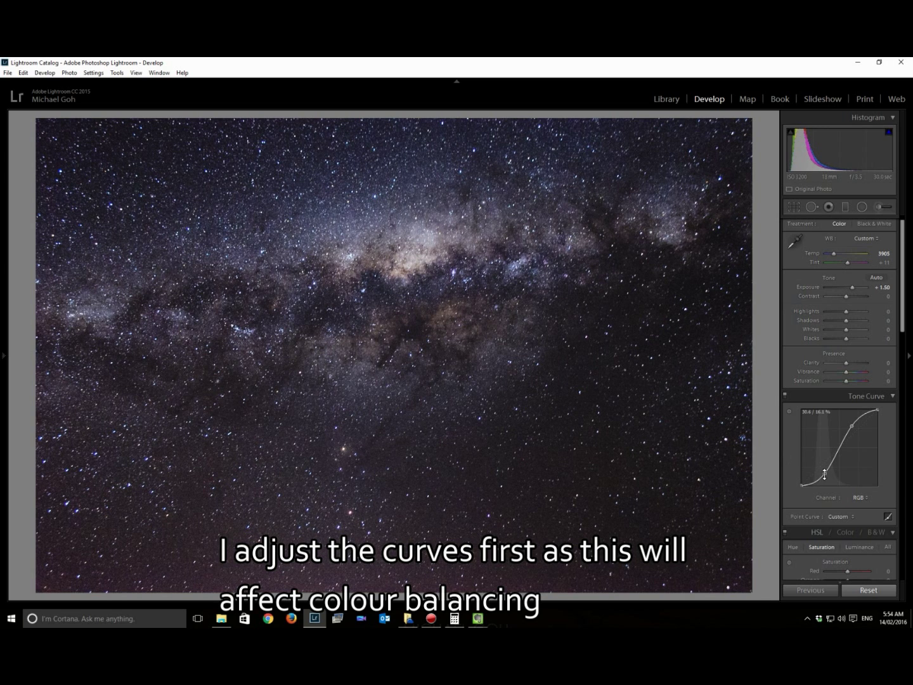
drag(824, 473, 825, 475)
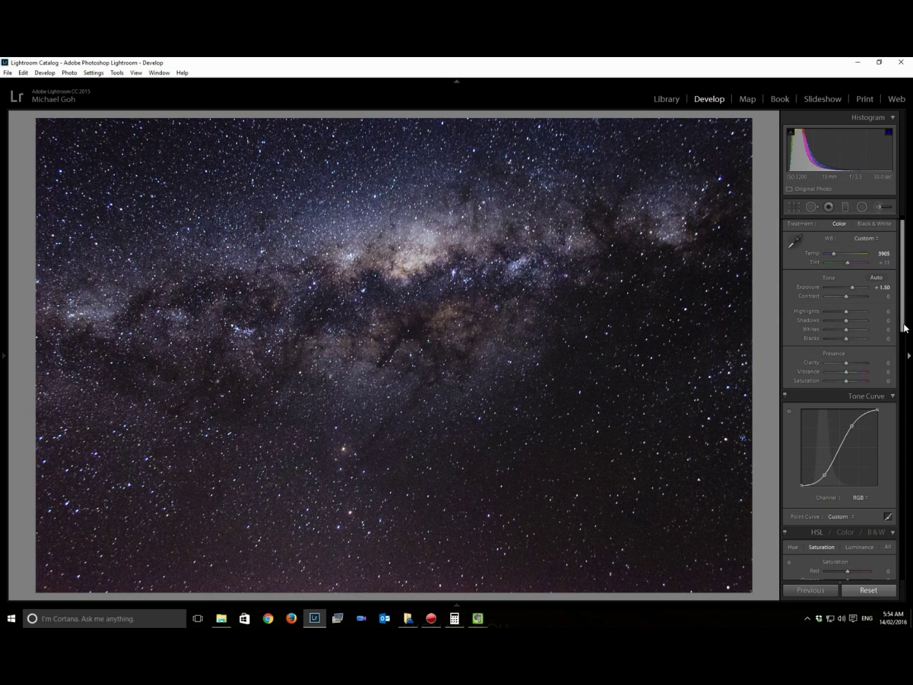
Step: In the Basic panel, set Highlights to -14, Whites to +36 and Blacks to -2
drag(904, 328, 907, 319)
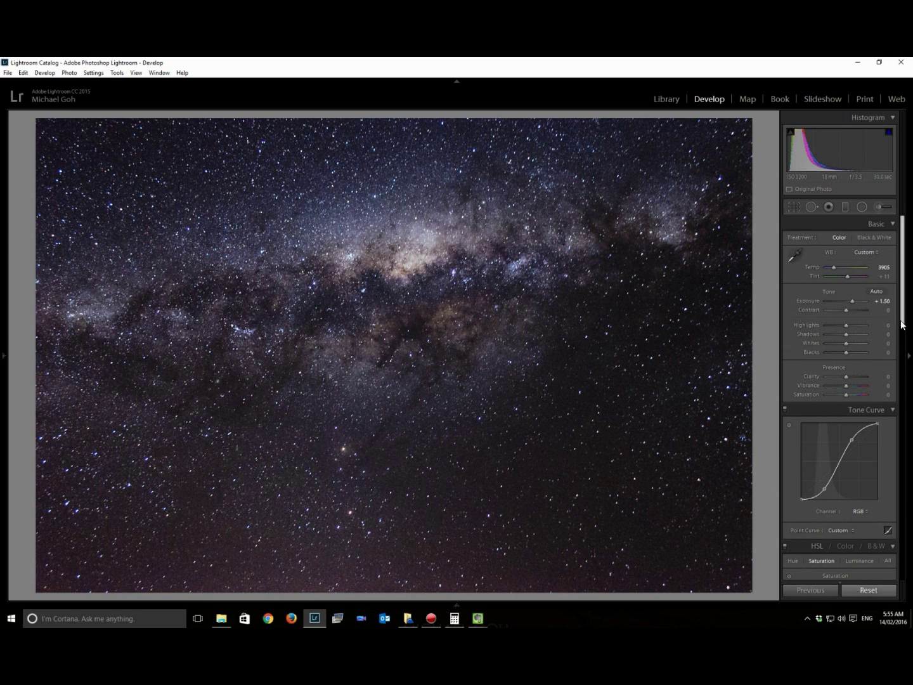
mouse_move(845, 324)
mouse_down()
mouse_move(862, 322)
mouse_move(841, 324)
mouse_up()
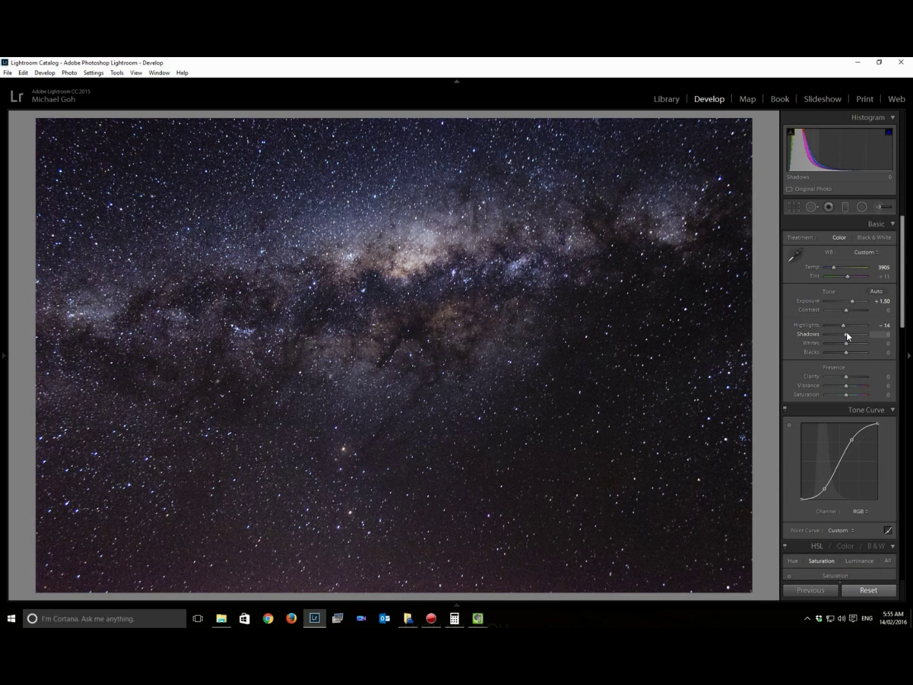
mouse_move(847, 332)
mouse_down()
mouse_move(876, 333)
mouse_move(825, 333)
mouse_move(856, 335)
mouse_move(836, 351)
mouse_move(846, 351)
mouse_up()
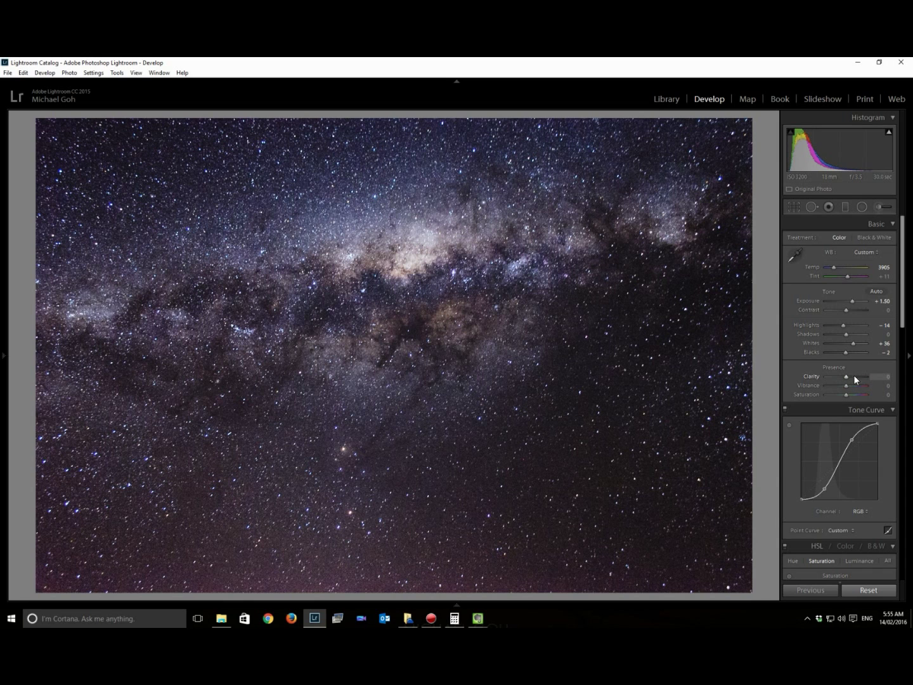
drag(898, 318, 900, 349)
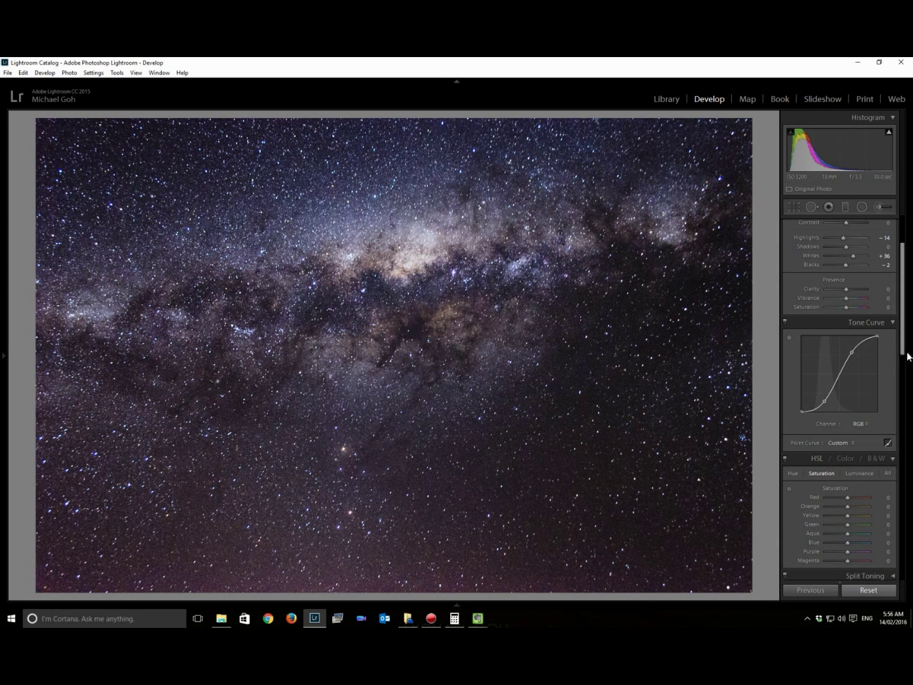
Step: Set Luminance noise reduction to 20 and inspect the stars at 1:1
scroll(904, 348, down, 5)
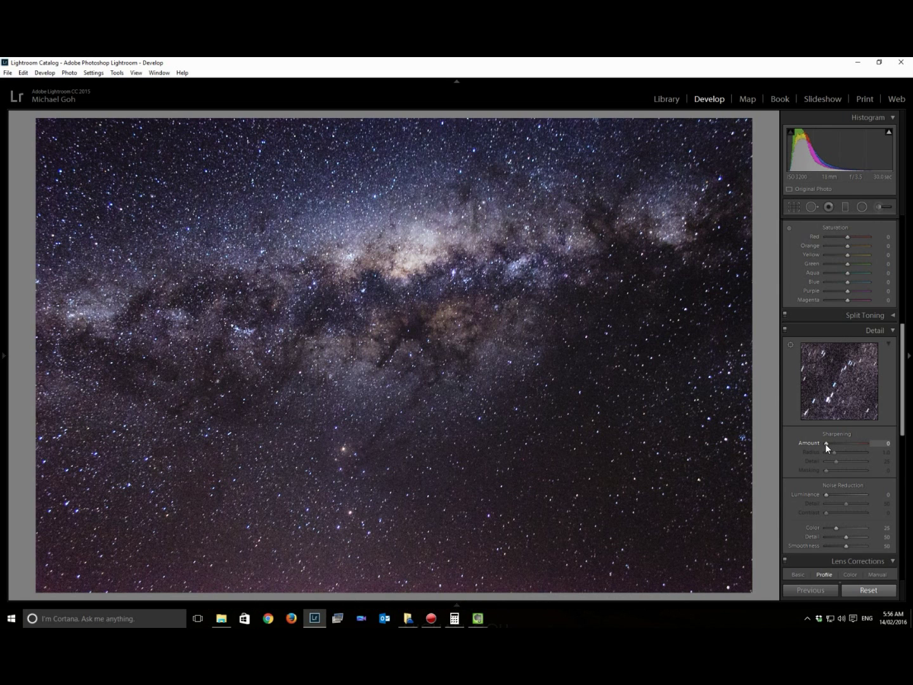
click(888, 498)
text(20)
key(Return)
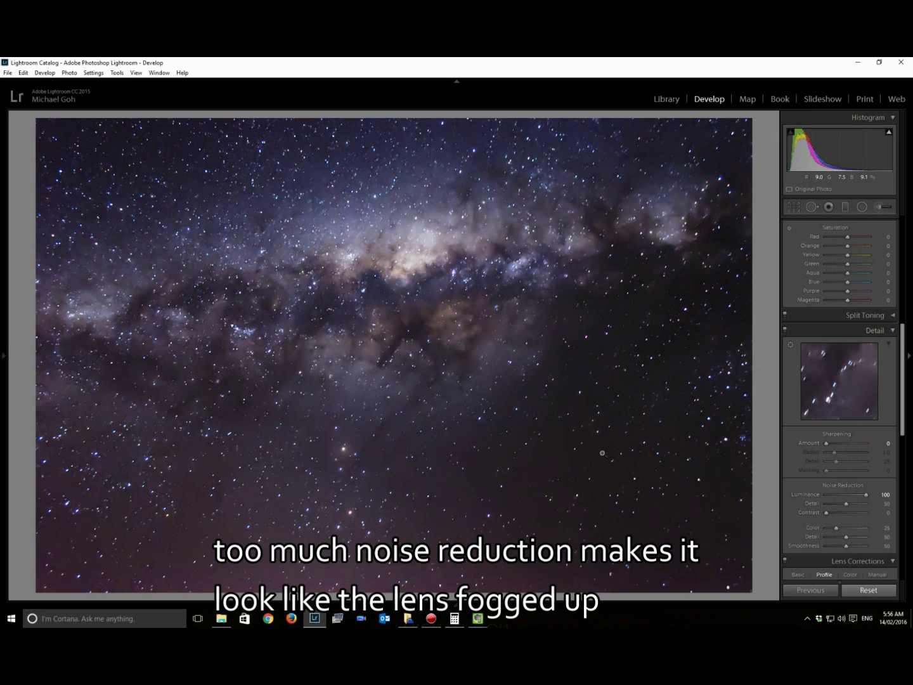
click(542, 458)
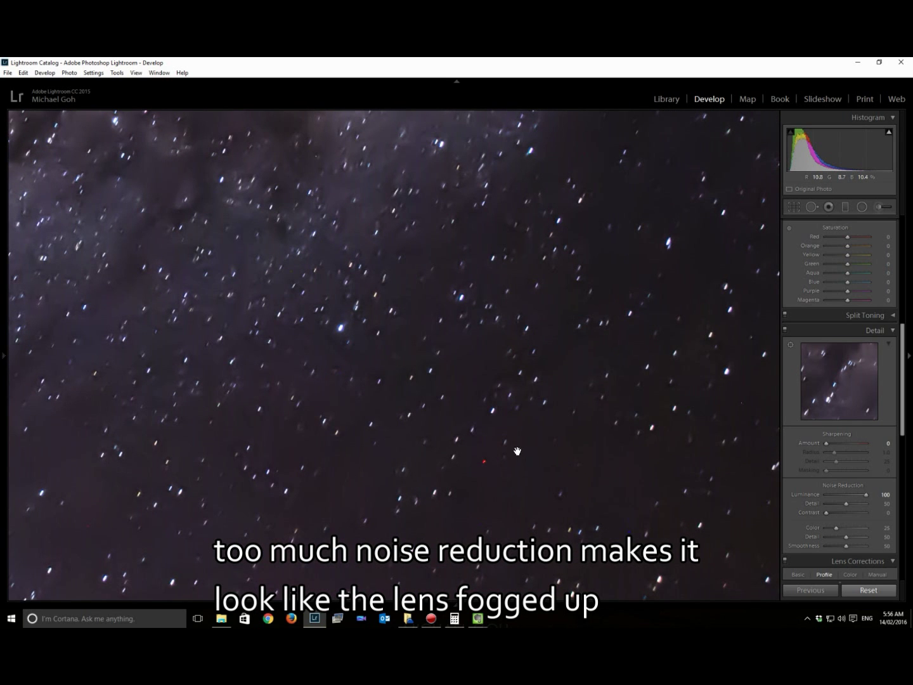
click(519, 449)
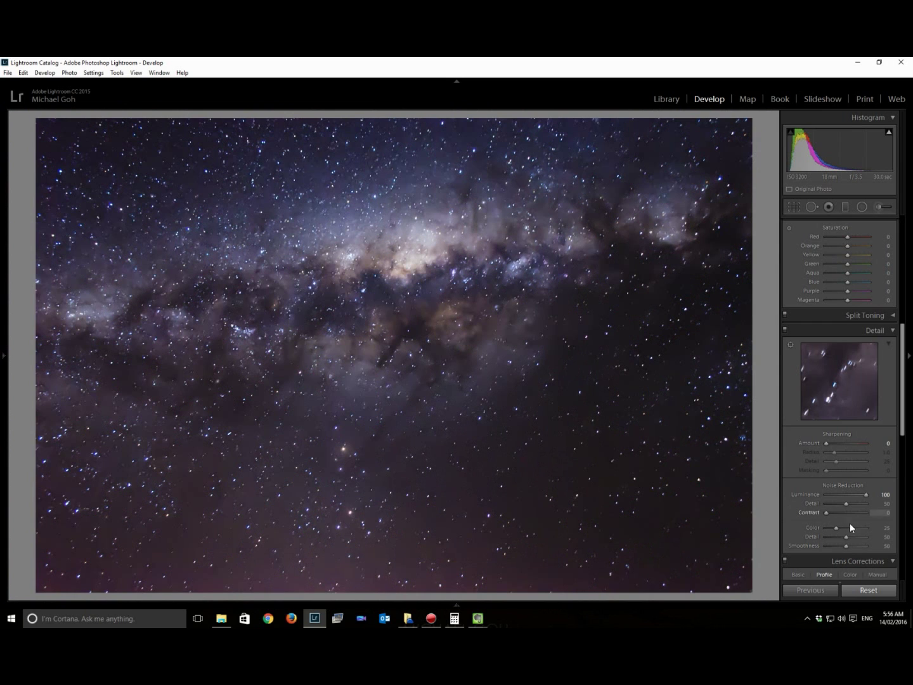
Step: Undo the Luminance trial at 100 and recheck the noise at 1:1
click(884, 495)
key(ctrl+z)
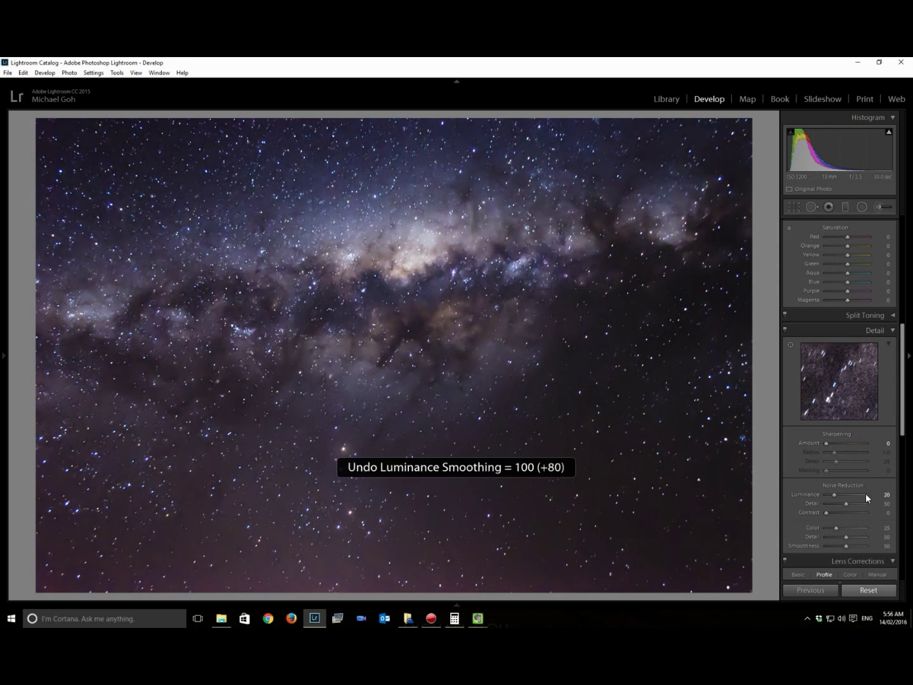
click(638, 424)
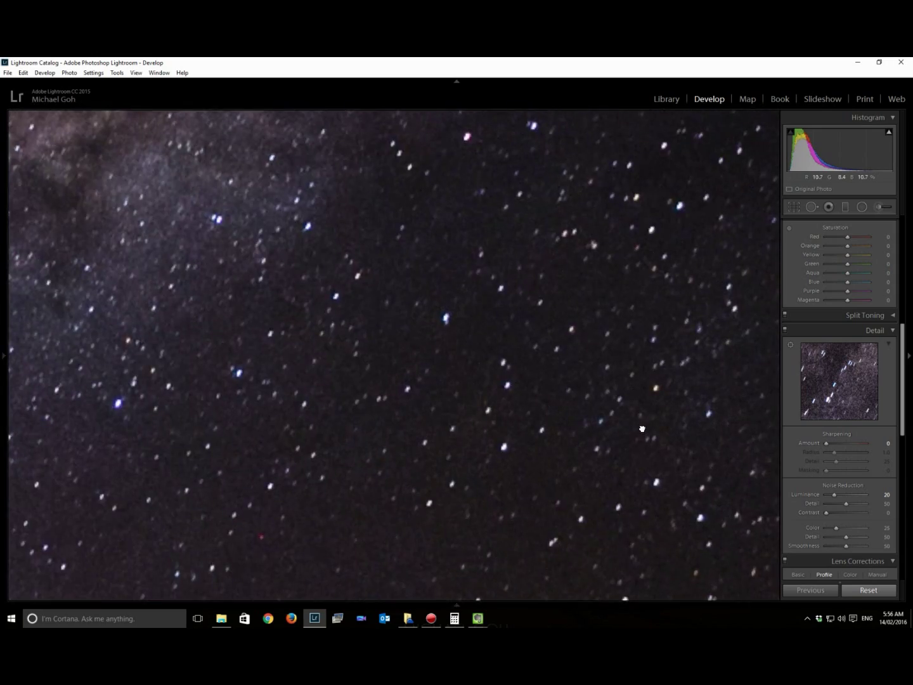
click(638, 425)
drag(904, 409, 893, 474)
scroll(892, 474, up, 15)
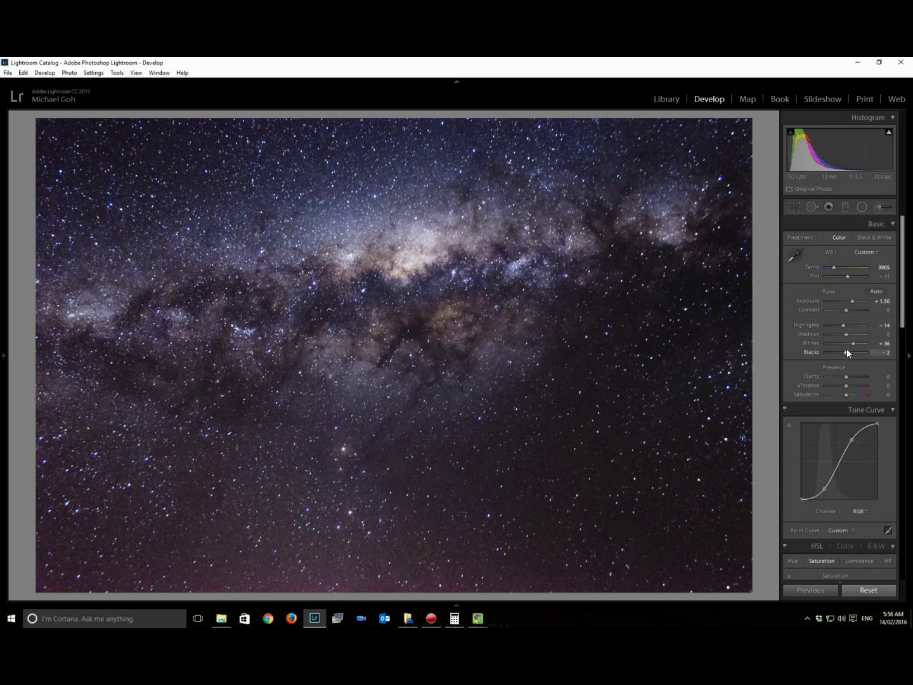
Step: In the Basic panel, raise Whites from +36 to +43 and lower Blacks to -7
drag(853, 343, 854, 344)
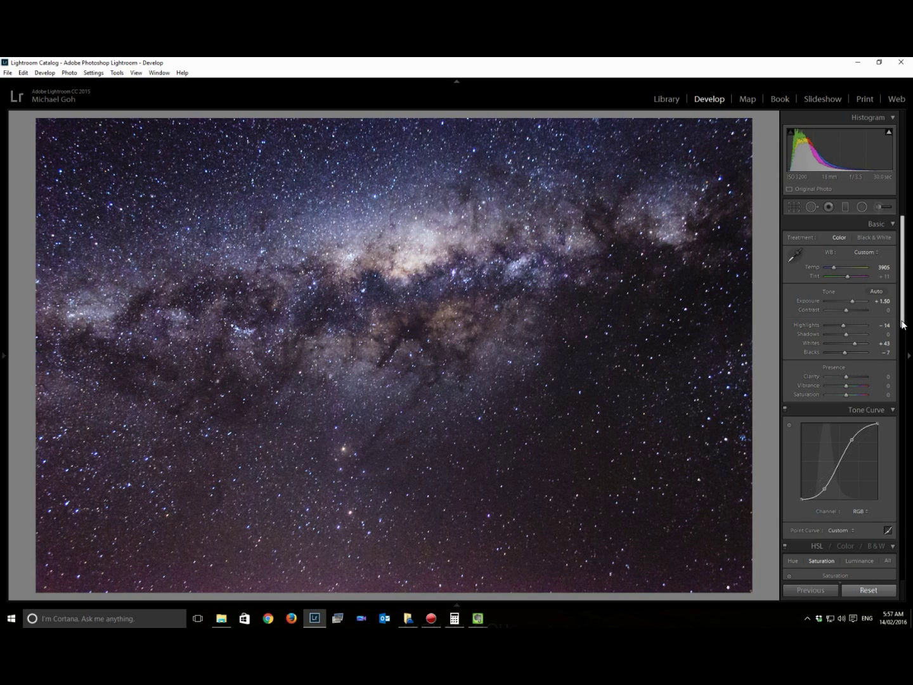
scroll(885, 362, down, 6)
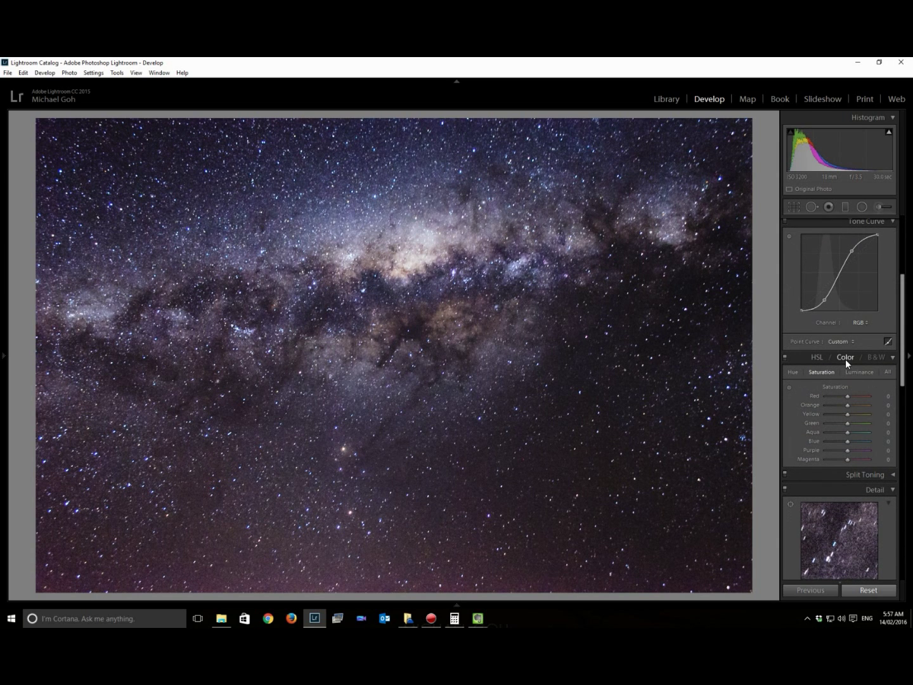
Step: In HSL Color, set Blue saturation to -20 and Magenta to -31, resetting Purple to 0
click(846, 357)
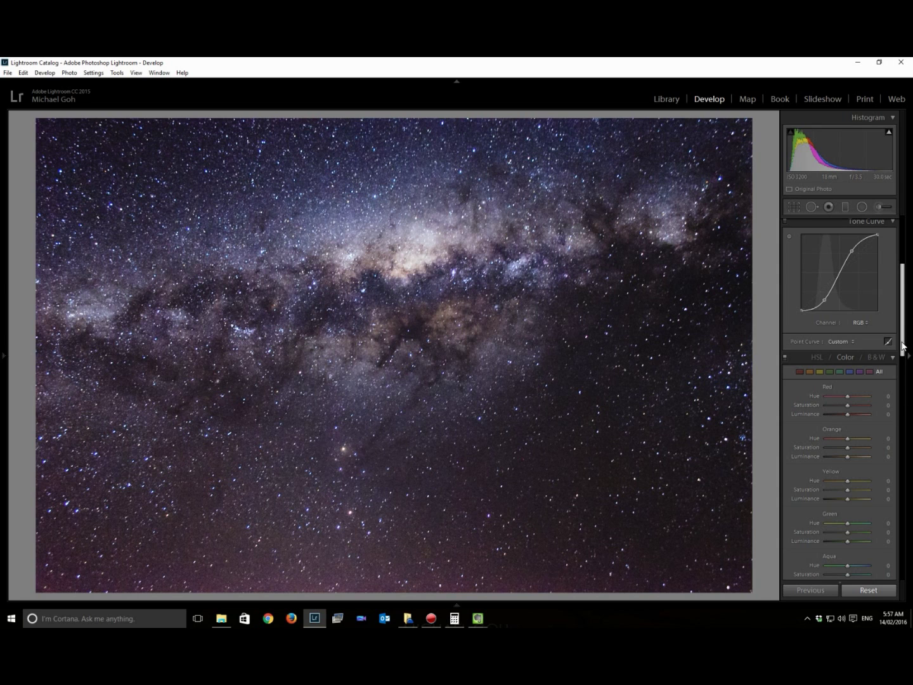
drag(904, 345, 903, 394)
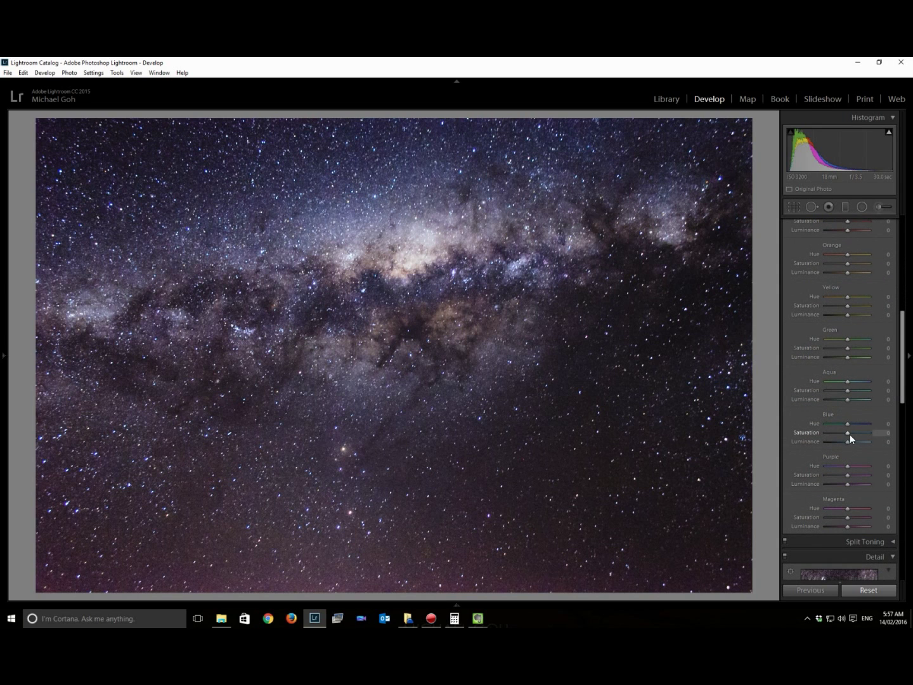
drag(847, 431, 843, 435)
drag(845, 475, 839, 477)
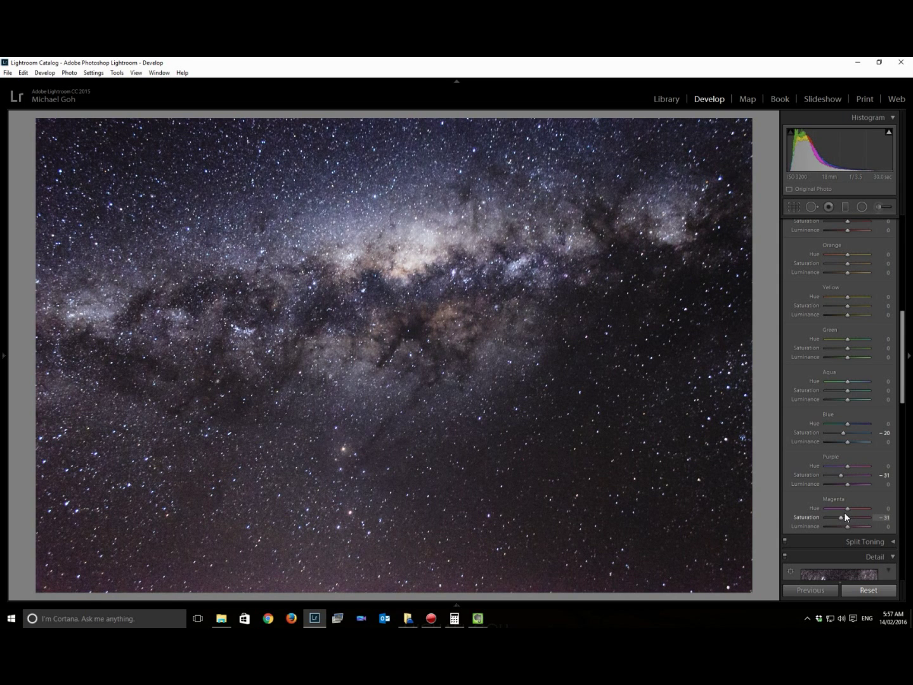
drag(842, 471, 844, 471)
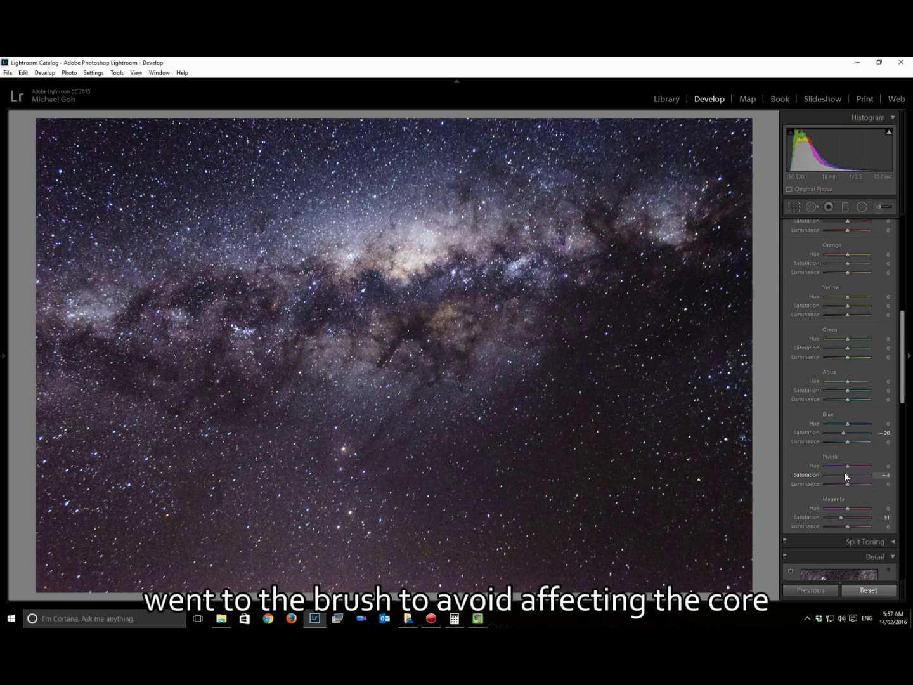
double_click(845, 473)
click(882, 517)
Step: Paint an adjustment brush with Clarity 0 and Saturation -31 over the lower-right sky
drag(904, 397, 905, 284)
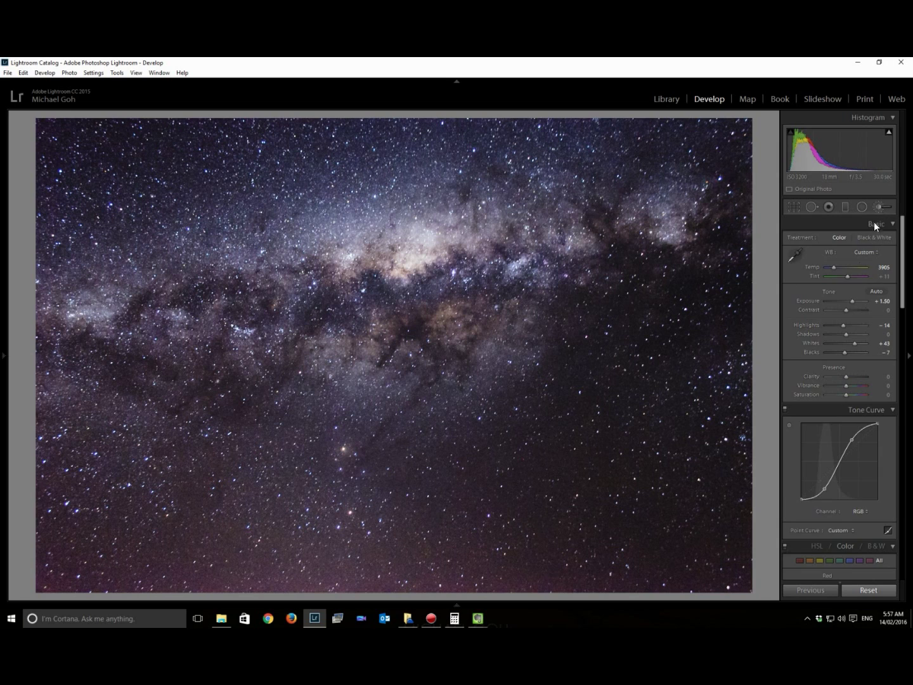
key(k)
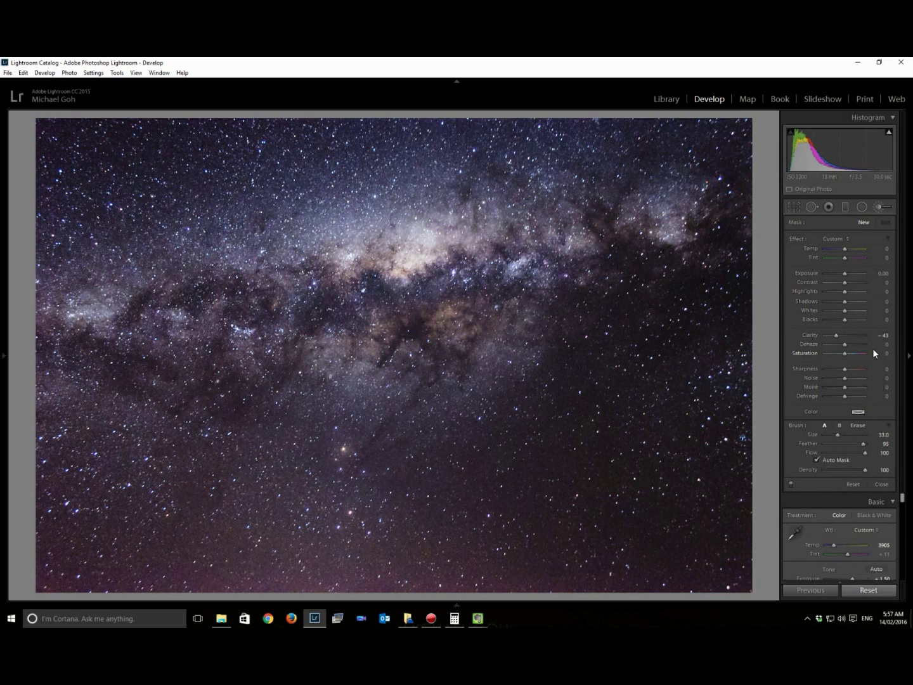
click(882, 335)
text(0)
drag(843, 352, 838, 357)
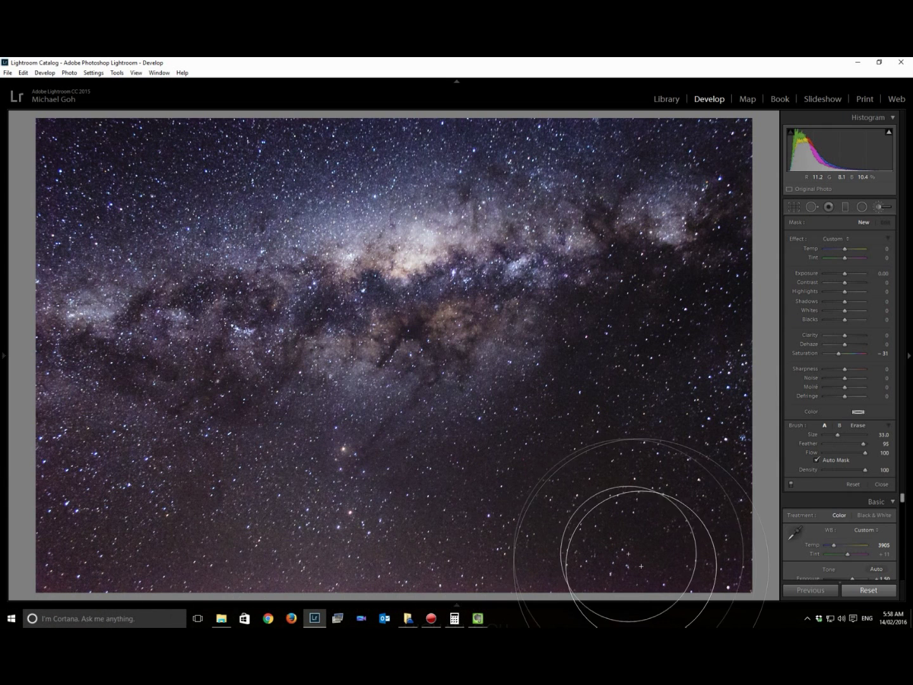
click(574, 514)
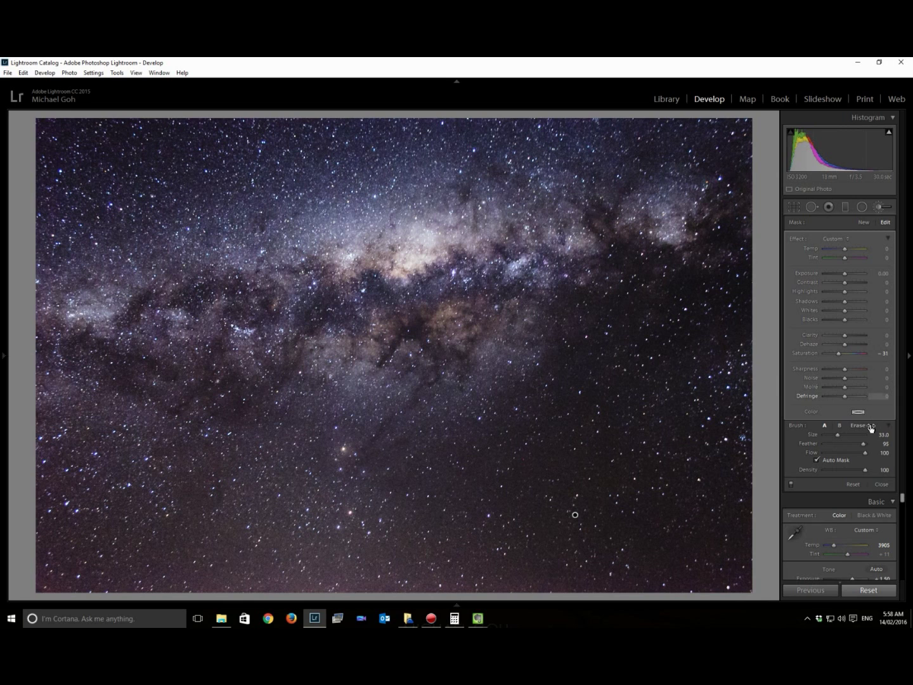
click(880, 206)
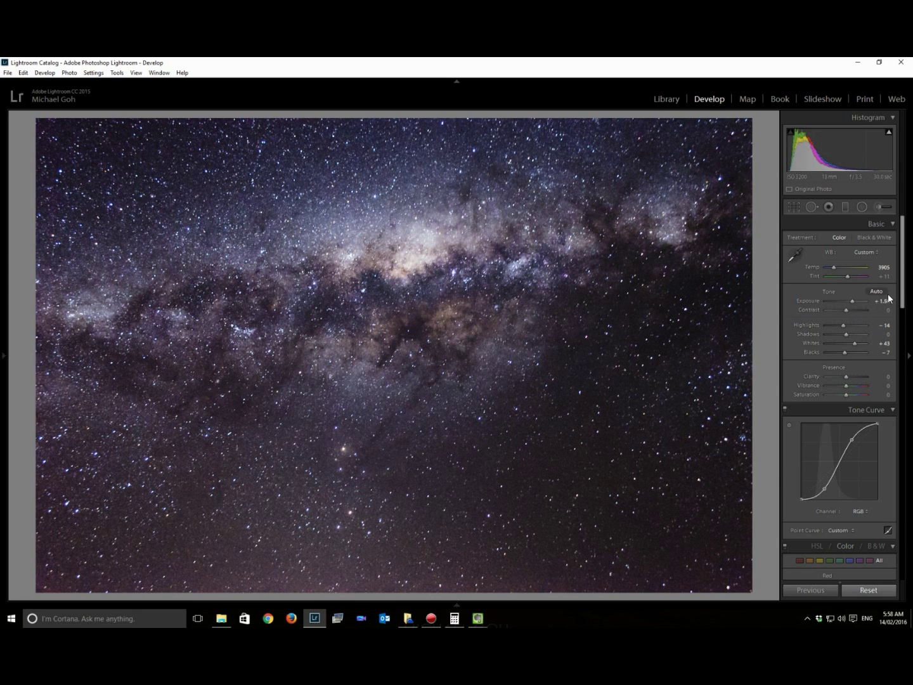
Step: Add two gentle points near the middle of the Red channel tone curve
drag(902, 293, 904, 319)
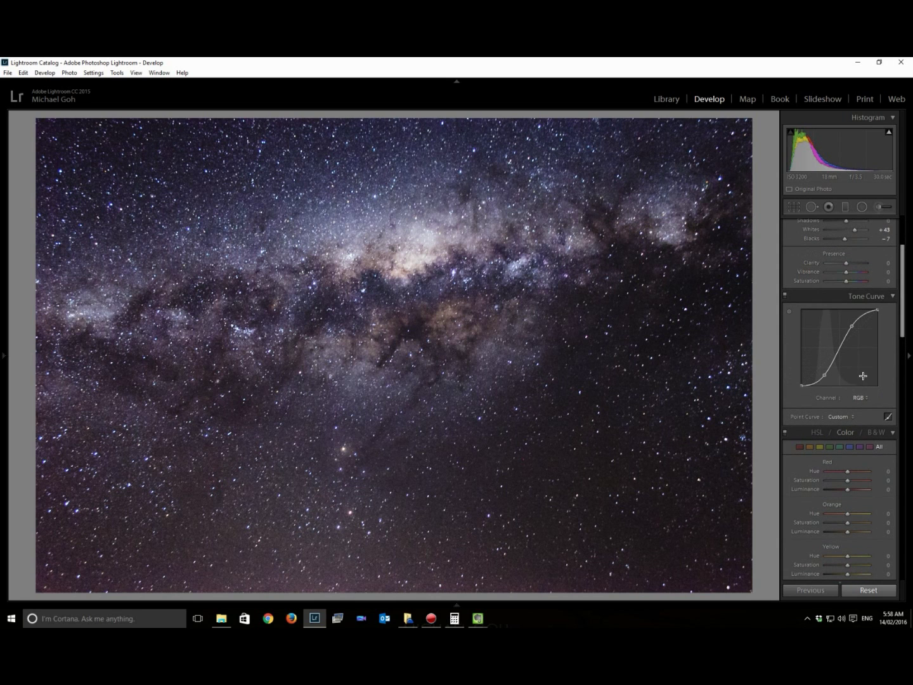
click(863, 397)
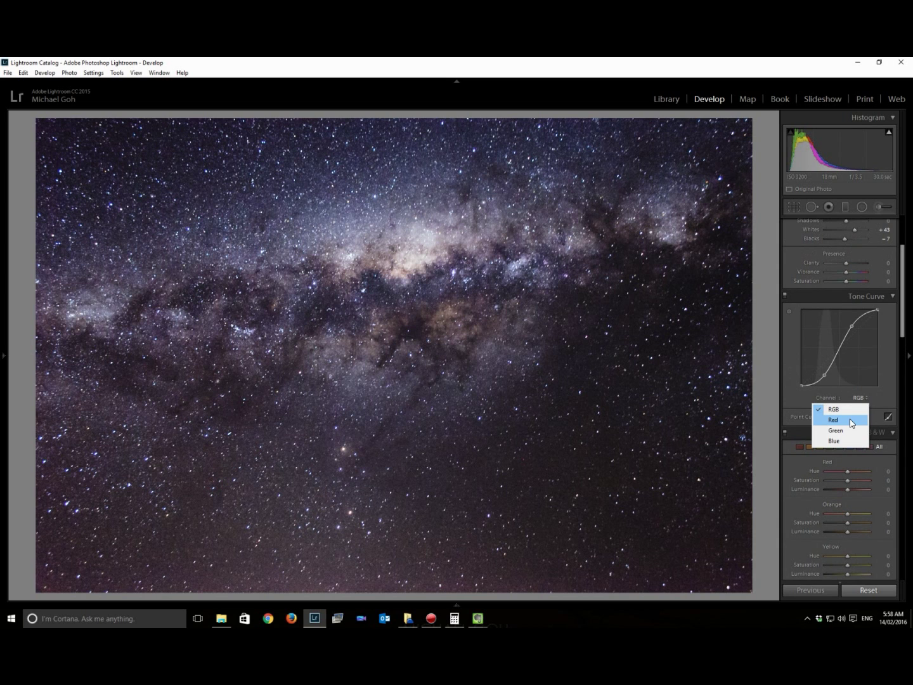
click(851, 421)
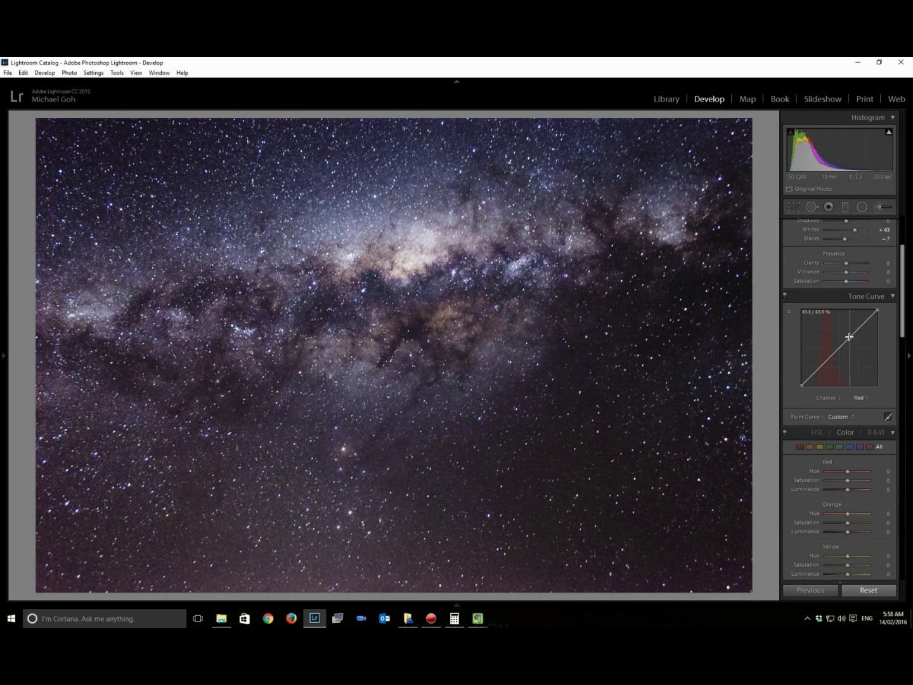
drag(849, 337, 820, 369)
drag(843, 341, 842, 347)
Step: Pull the Green channel tone curve slightly down in the shadows
click(863, 397)
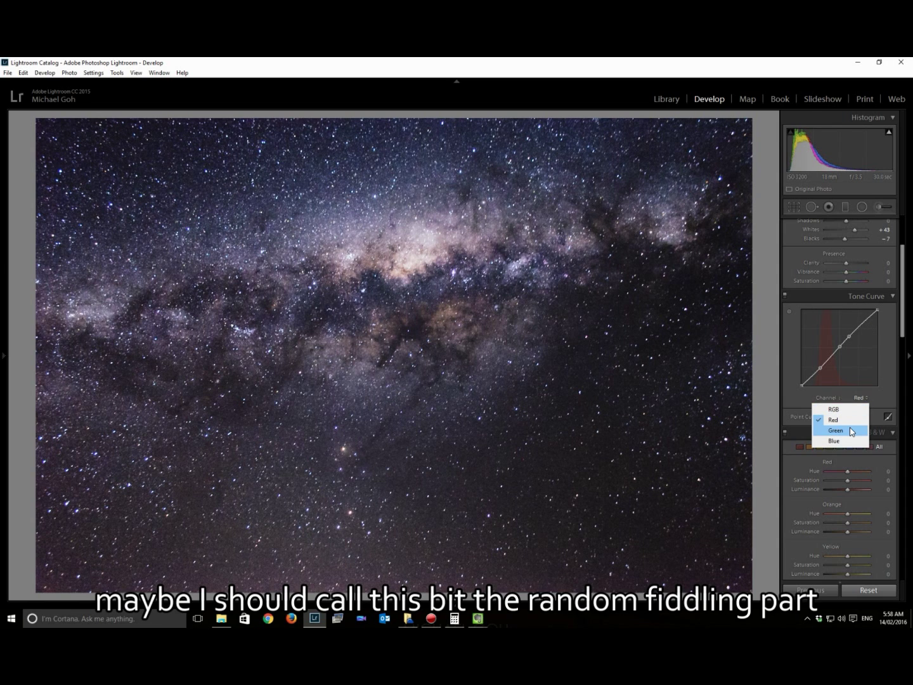
click(852, 432)
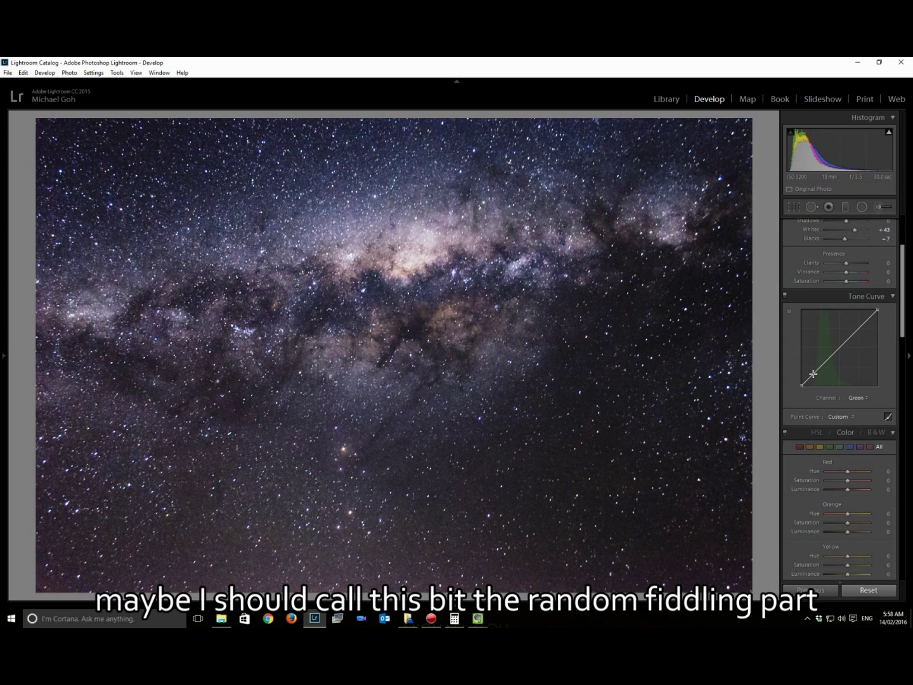
drag(813, 374, 815, 371)
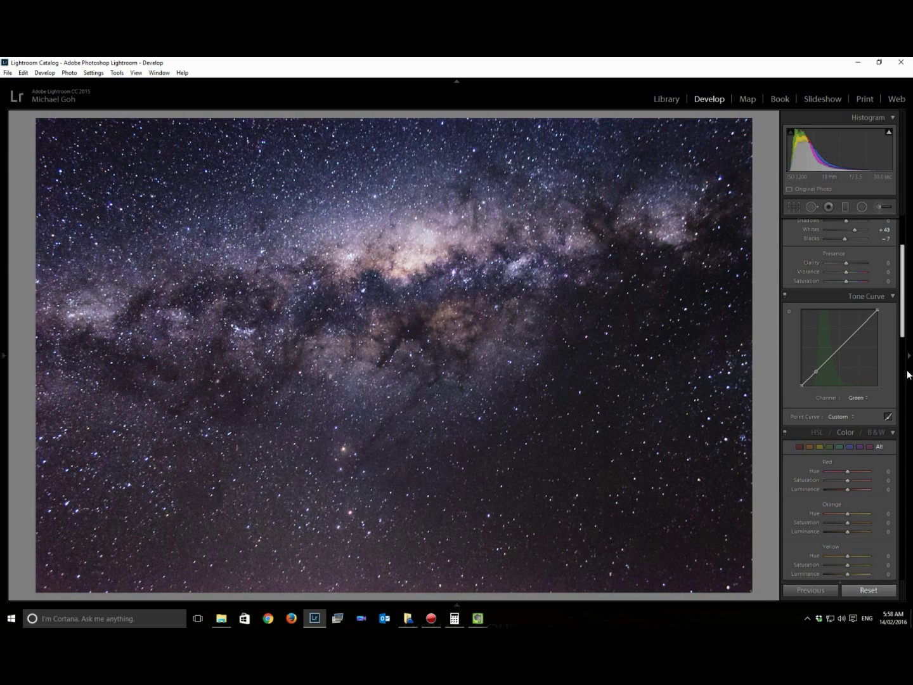
scroll(905, 331, up, 1)
drag(906, 332, 905, 305)
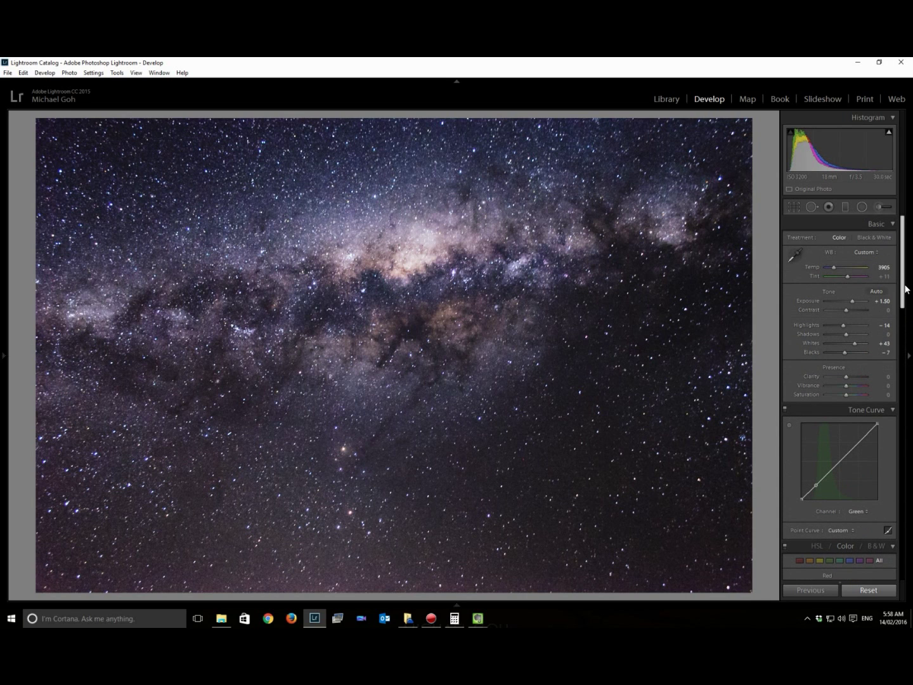
Step: Restore temperature to 3905 and heal a speck in the lower-right star field with Spot Removal
click(833, 267)
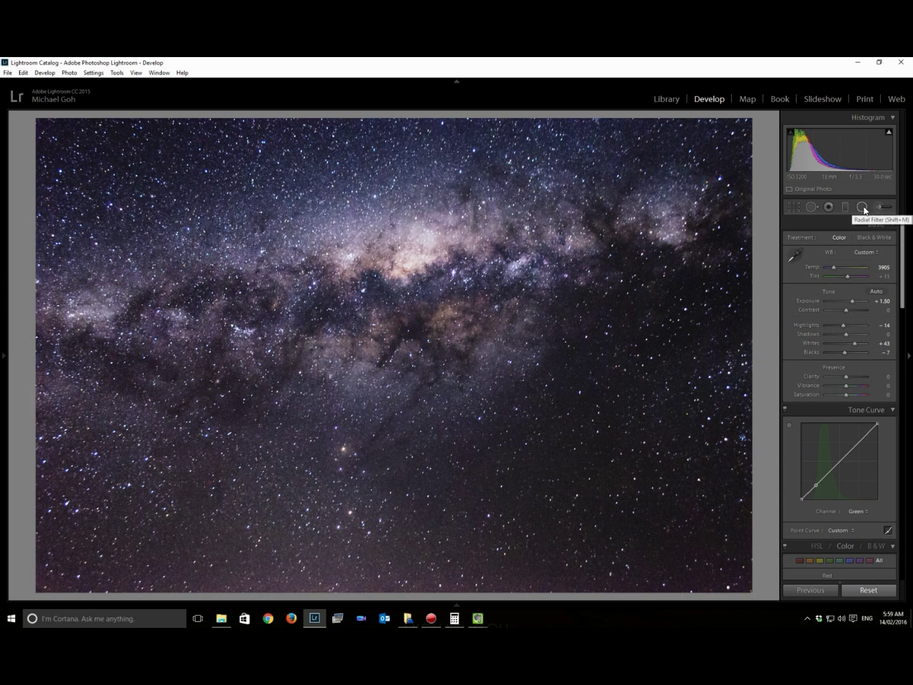
click(810, 204)
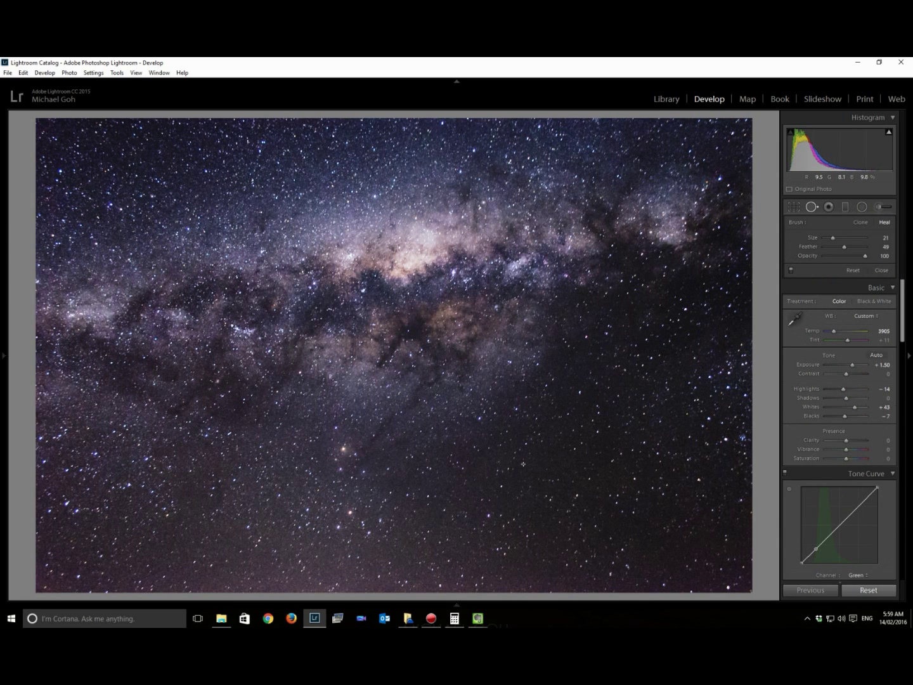
scroll(521, 463, up, 5)
click(524, 459)
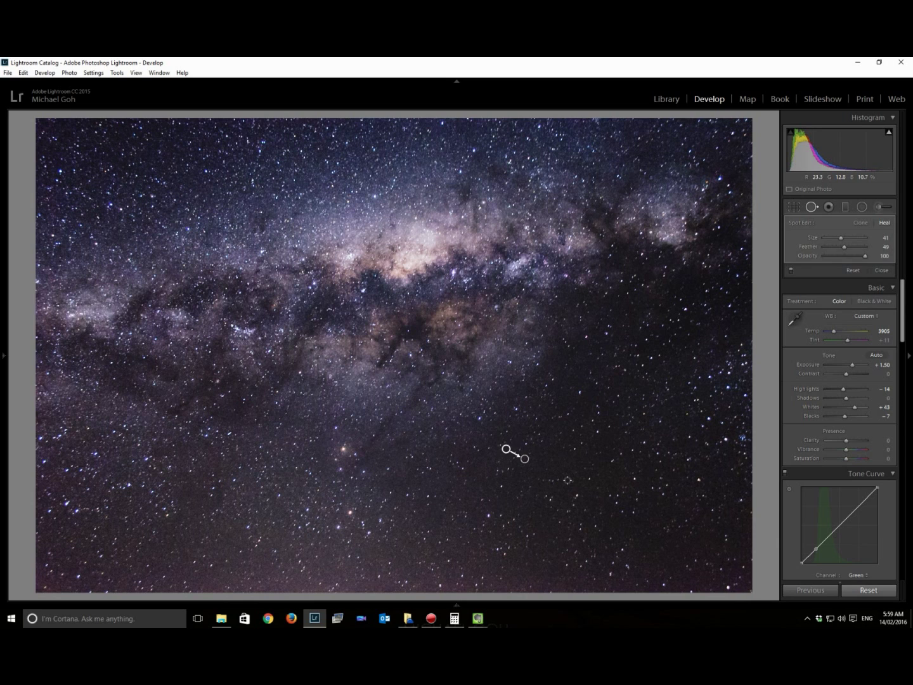
key(Escape)
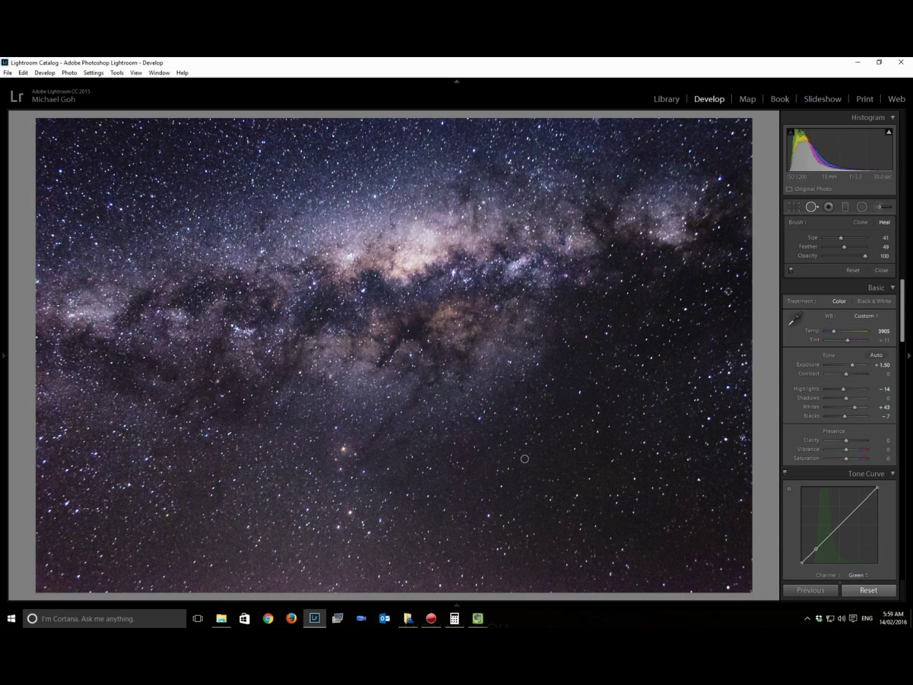
Step: Close spot removal, trial Clarity at +100 with a zoomed-in check, then set Clarity to −100
click(816, 208)
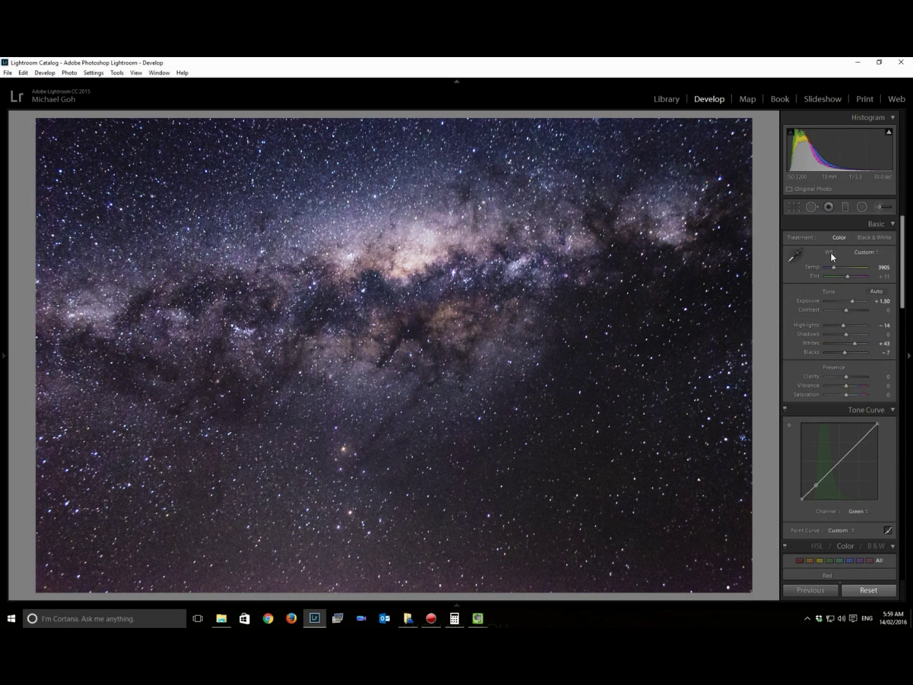
scroll(901, 282, down, 5)
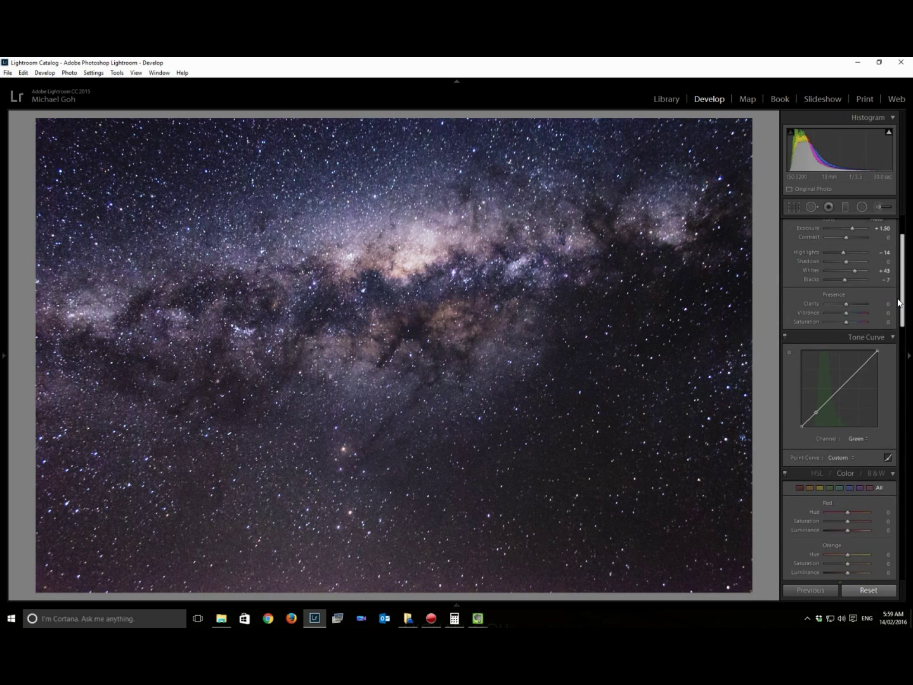
scroll(901, 283, up, 5)
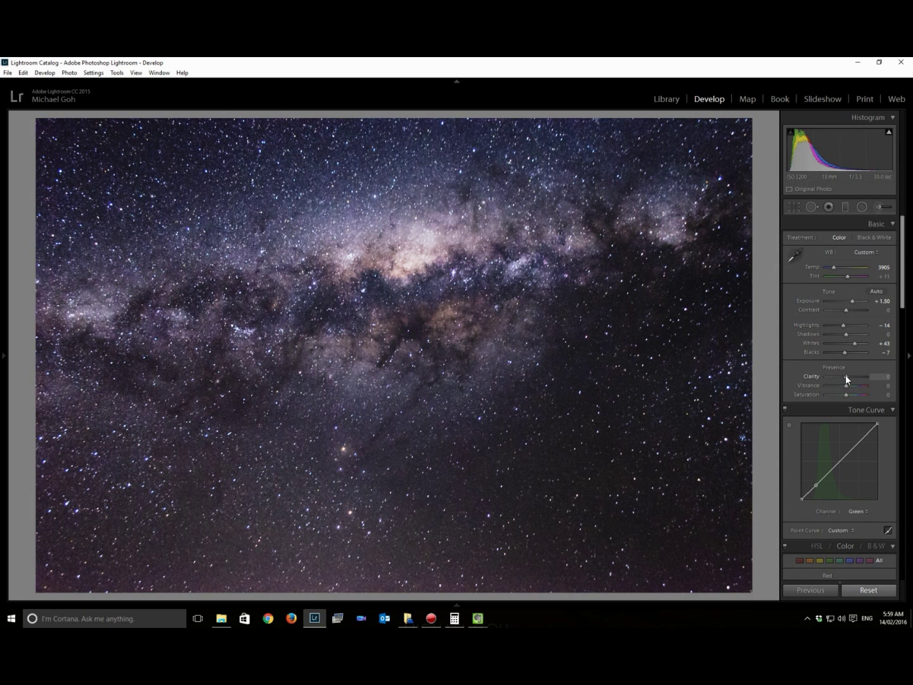
drag(845, 376, 882, 378)
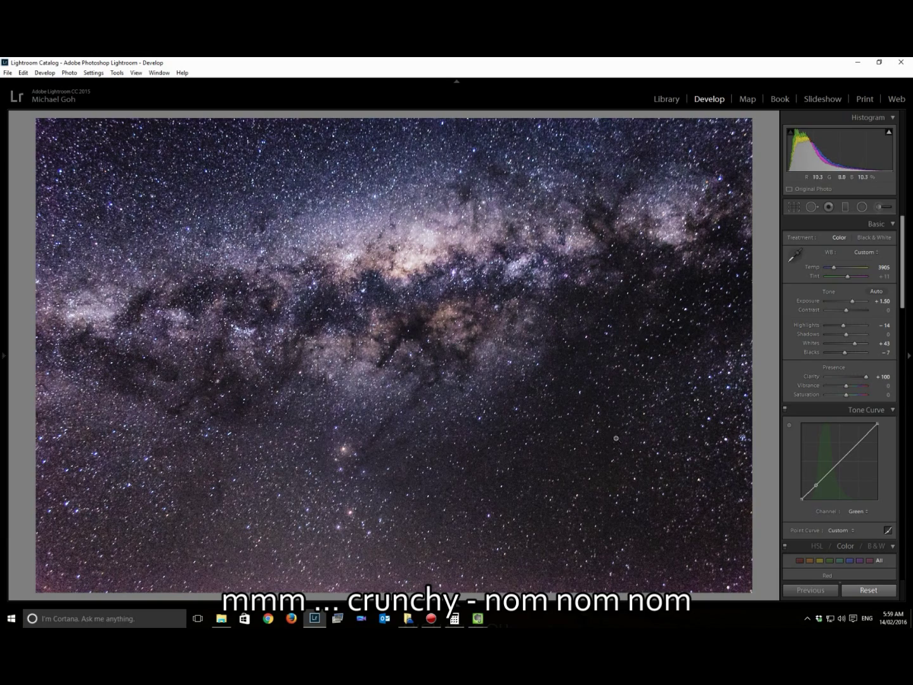
click(584, 414)
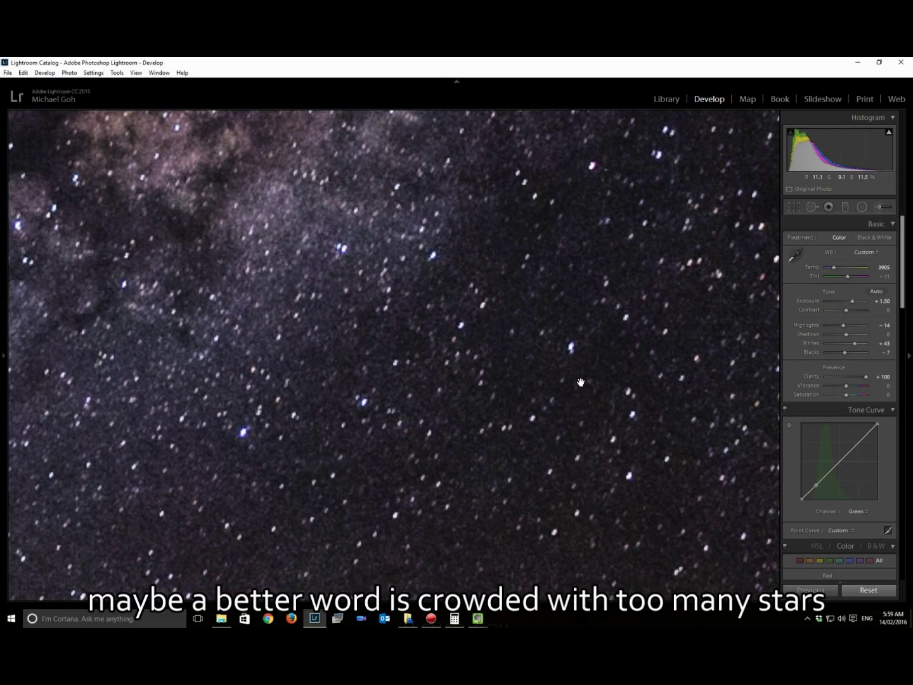
click(580, 381)
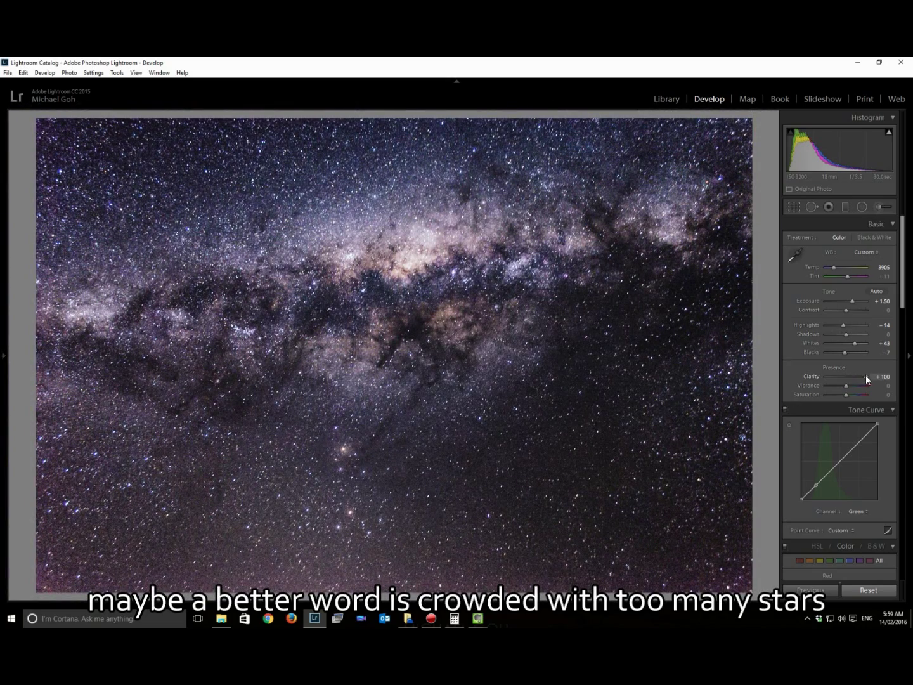
drag(866, 377, 806, 382)
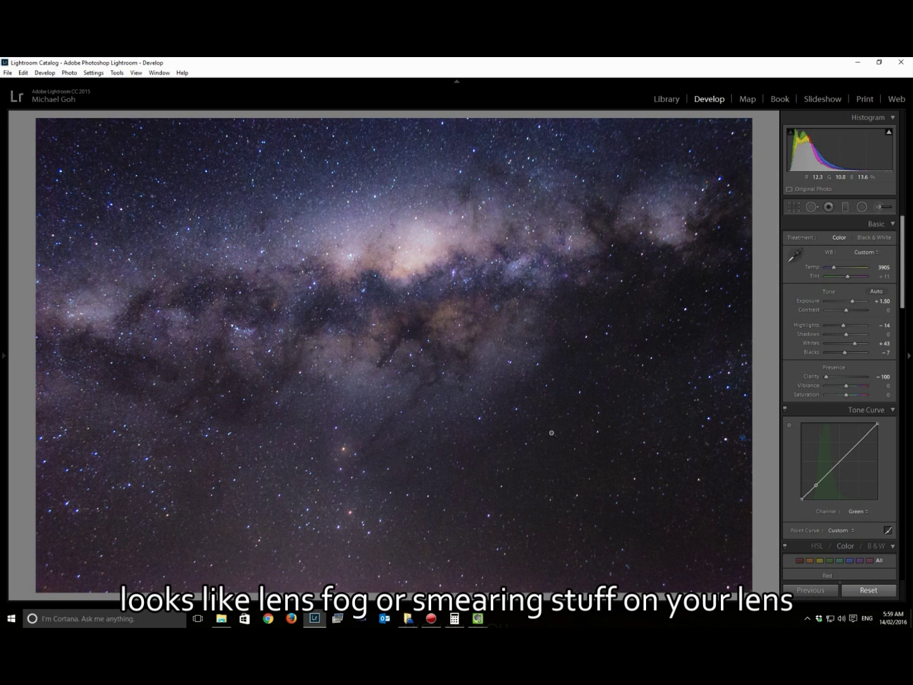
click(603, 419)
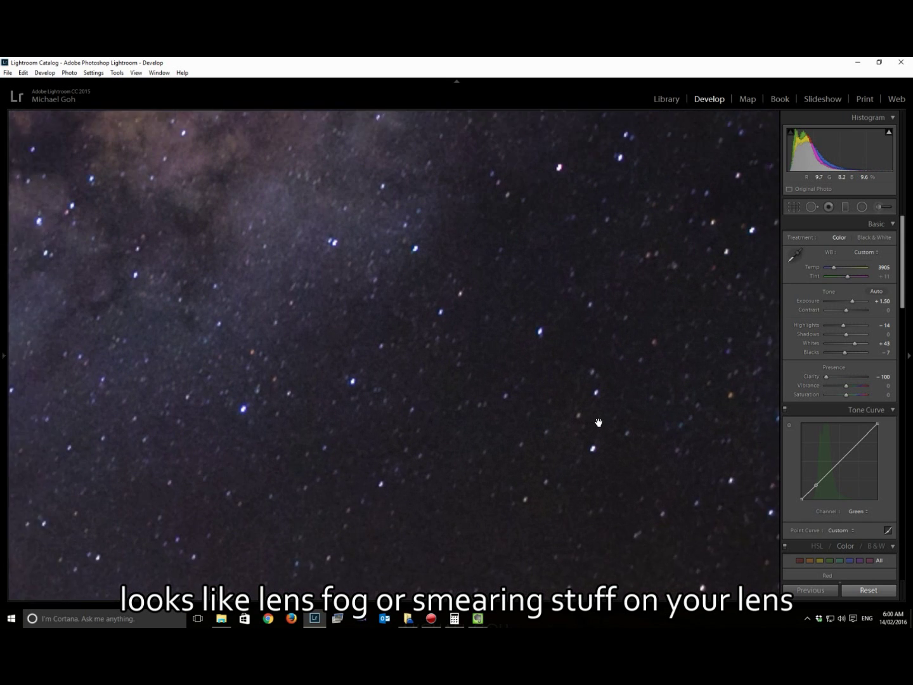
drag(614, 404, 484, 377)
click(880, 377)
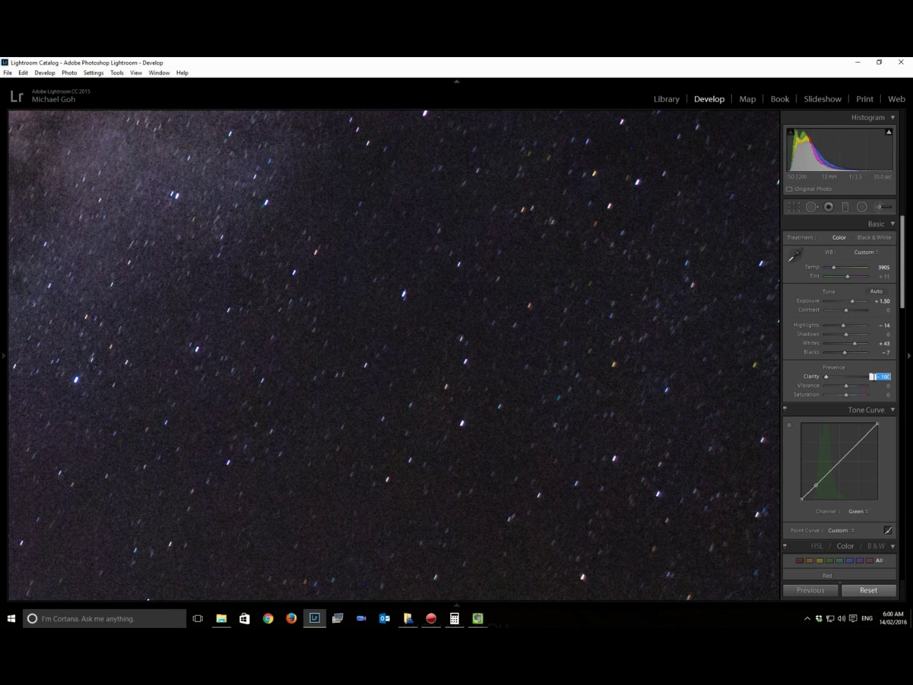
text(0)
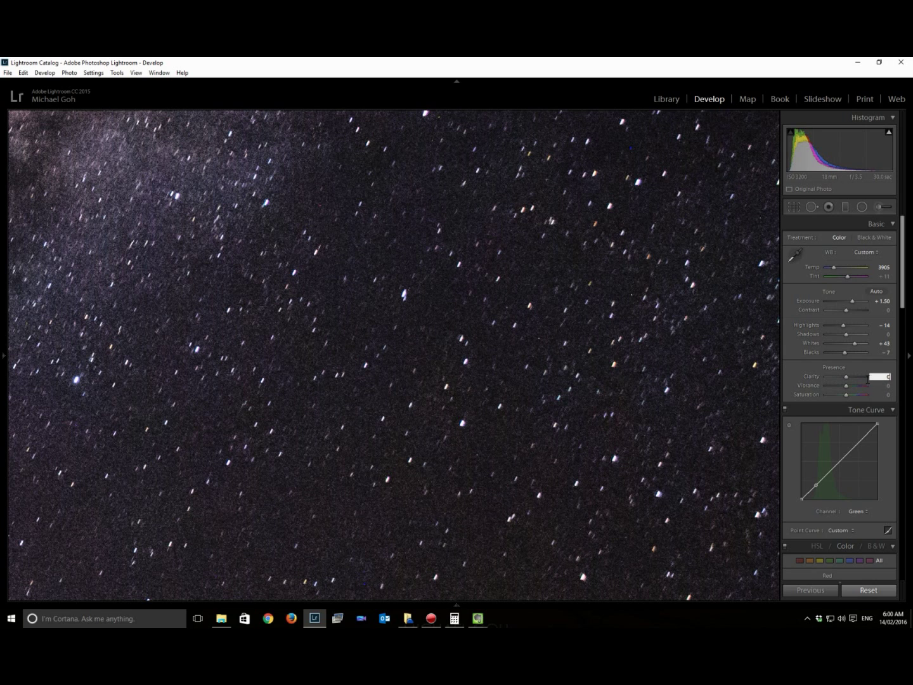
drag(846, 376, 905, 383)
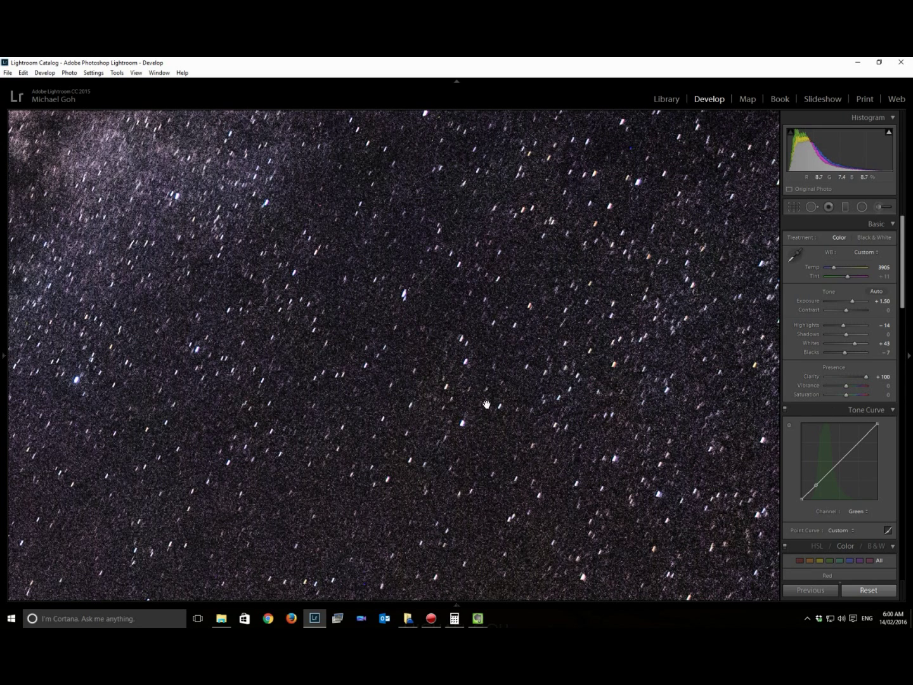
drag(864, 376, 811, 379)
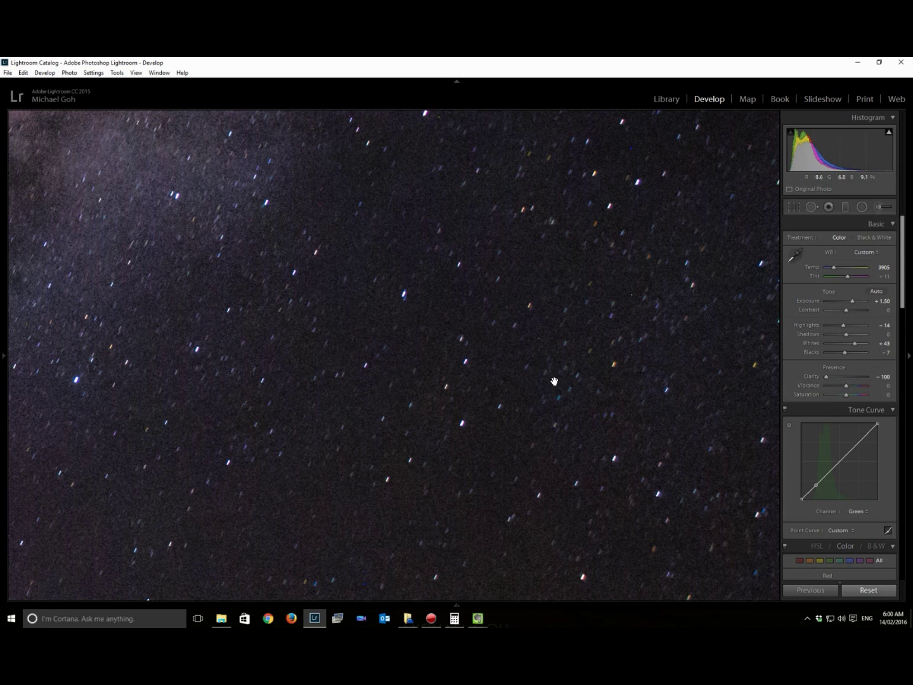
click(750, 368)
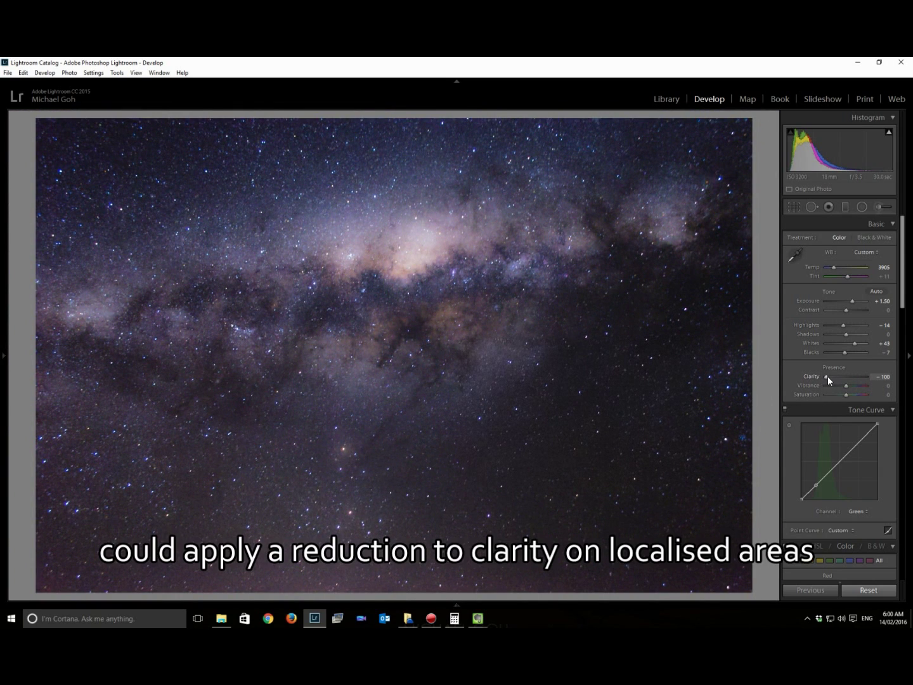
Step: Enter Clarity −20 and reset Tint to 0 to remove the purple cast
drag(827, 377, 841, 376)
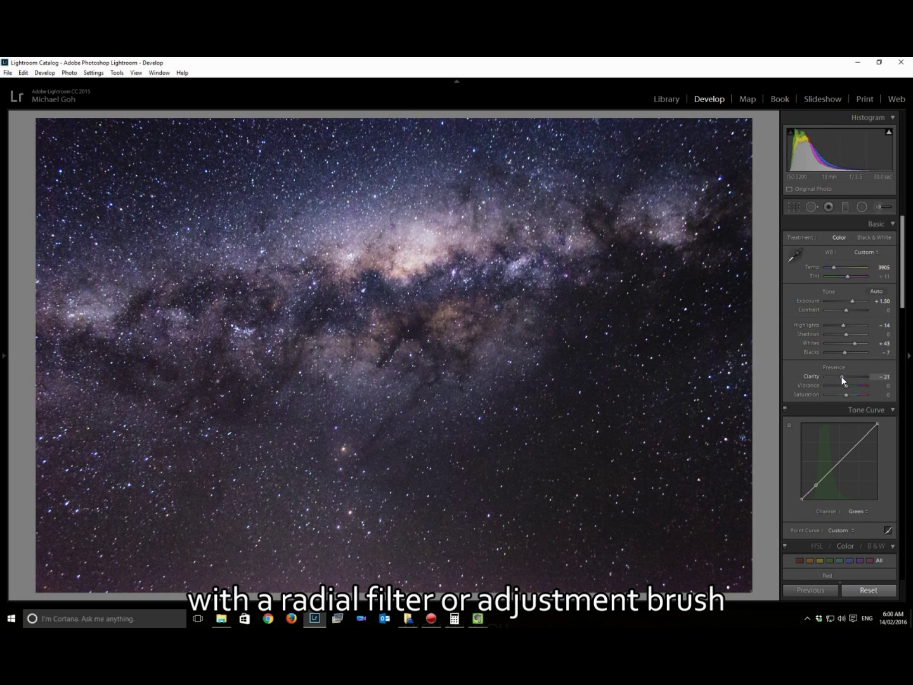
click(882, 377)
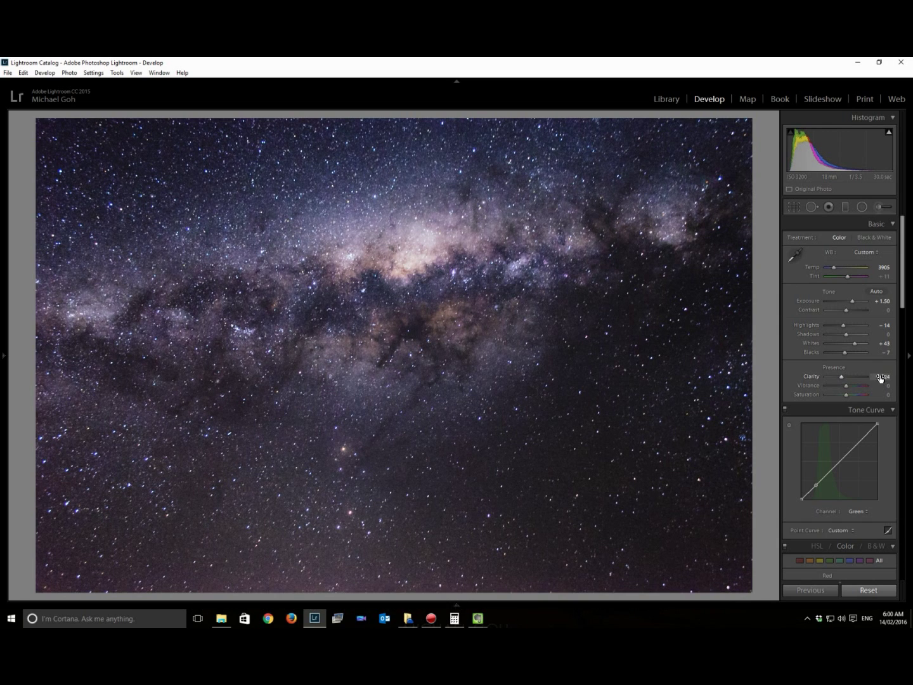
text(-)
click(847, 276)
double_click(846, 278)
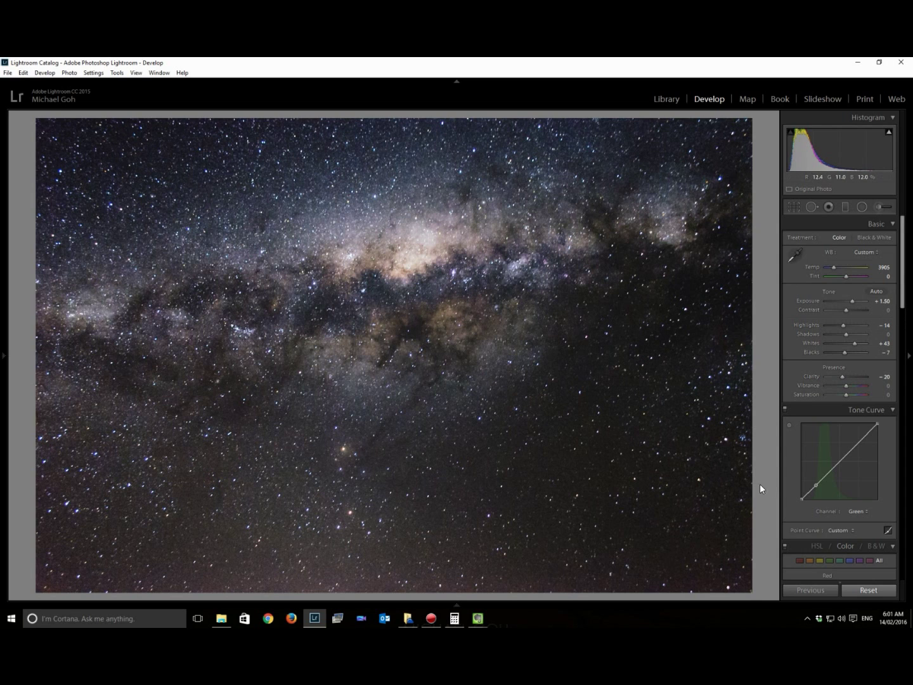
click(861, 511)
Step: Switch the tone curve to RGB, then try Dehaze from +100 downward, settling at +5
click(849, 524)
scroll(881, 492, down, 15)
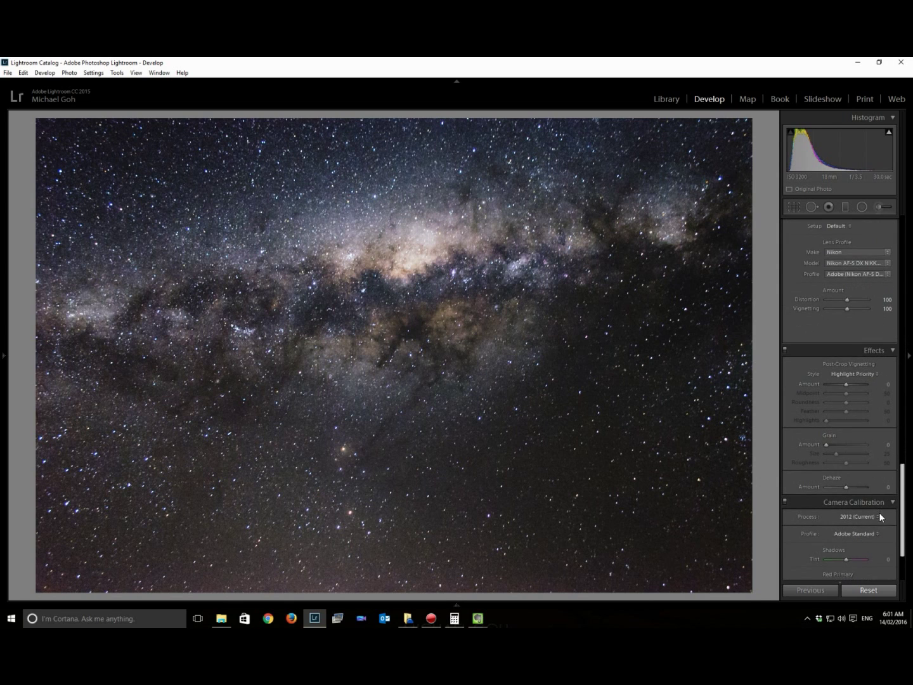
scroll(878, 511, down, 4)
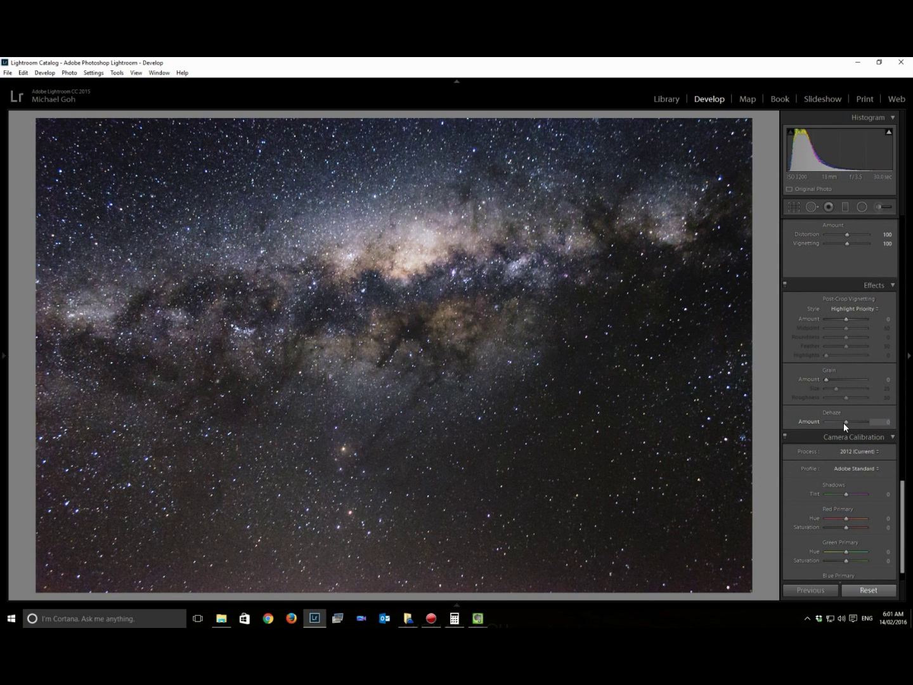
drag(845, 421, 896, 426)
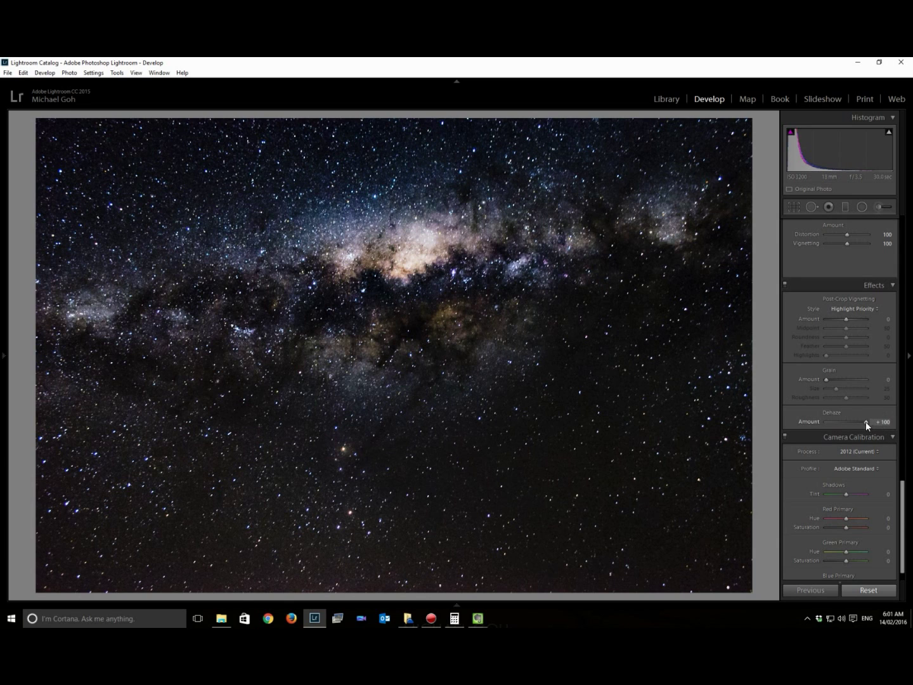
drag(866, 422, 841, 422)
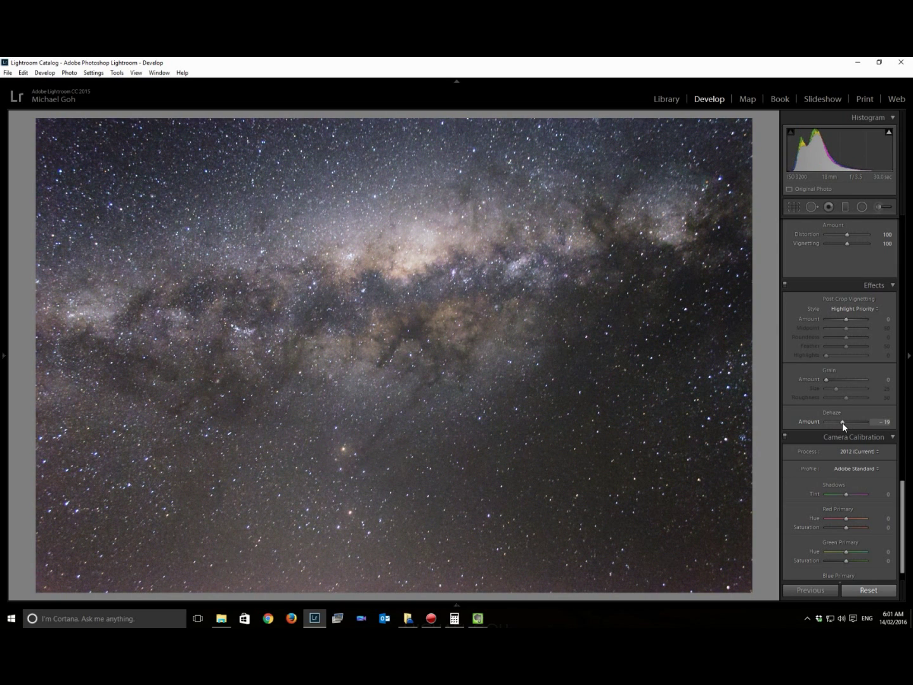
drag(841, 422, 844, 422)
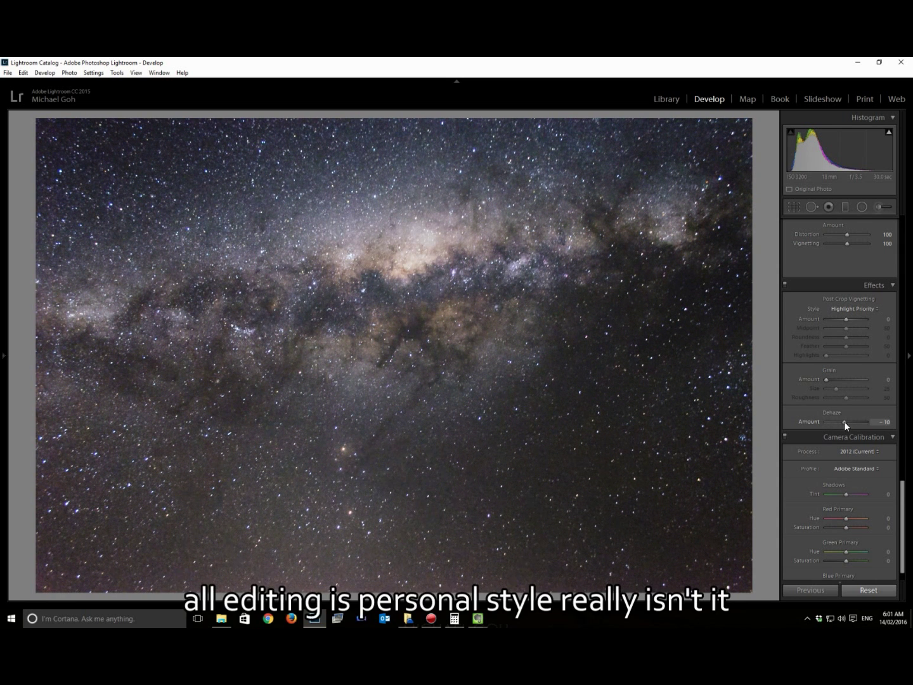
drag(843, 421, 847, 421)
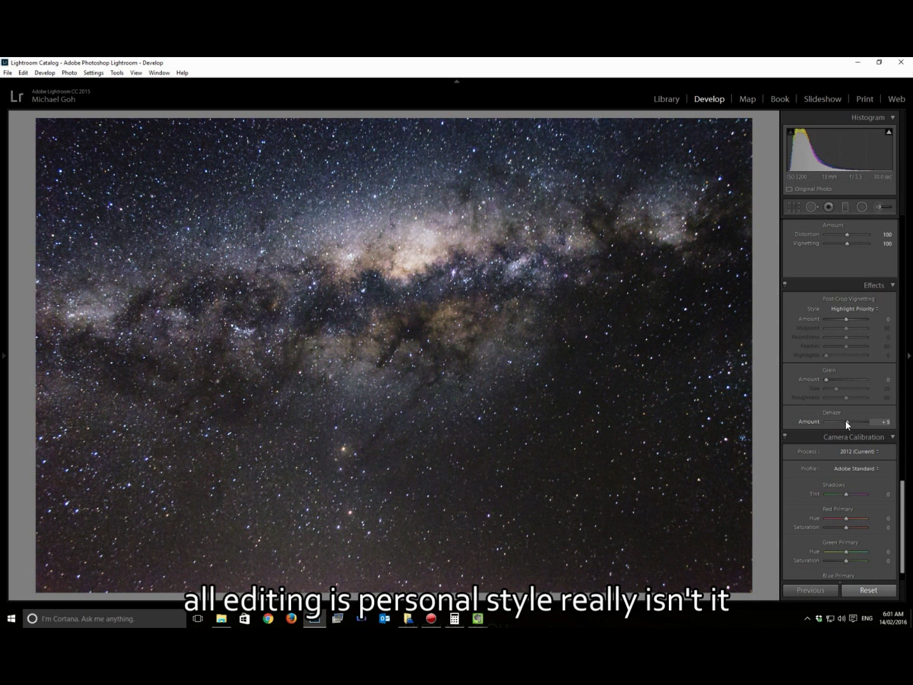